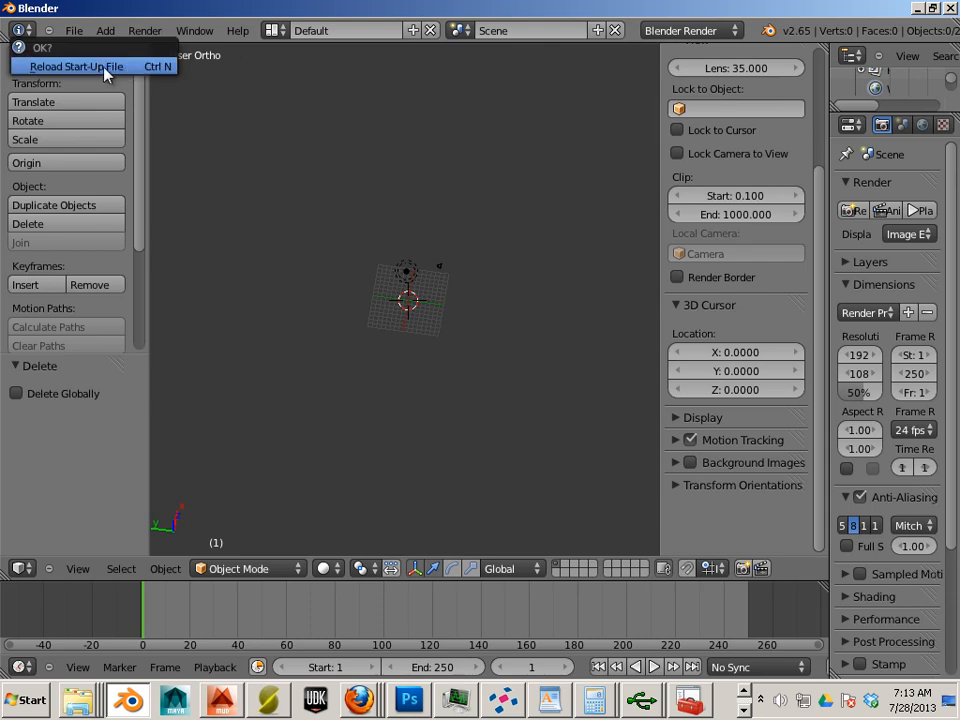
Reload the start-up file to restore the default scene with its cube.
{"action": "left_click", "coordinate": [100, 66]}
{"action": "middle_click_drag", "start_coordinate": [370, 337], "coordinate": [434, 298]}
Review the mouse selection setting in the Input section of the user preferences.
{"action": "left_click", "coordinate": [75, 31]}
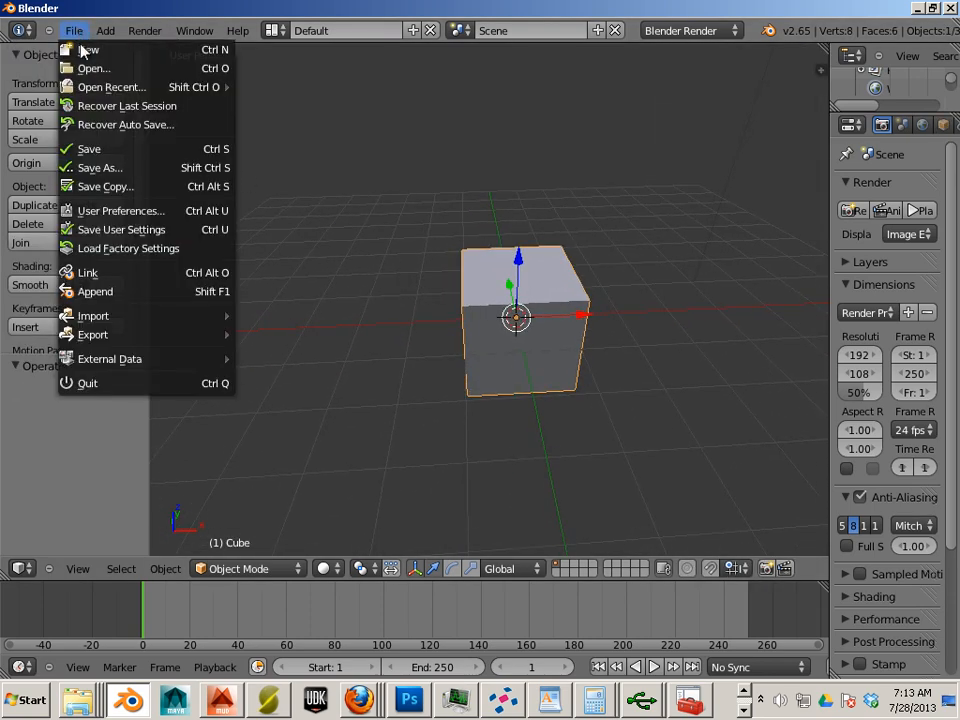
{"action": "left_click", "coordinate": [138, 211]}
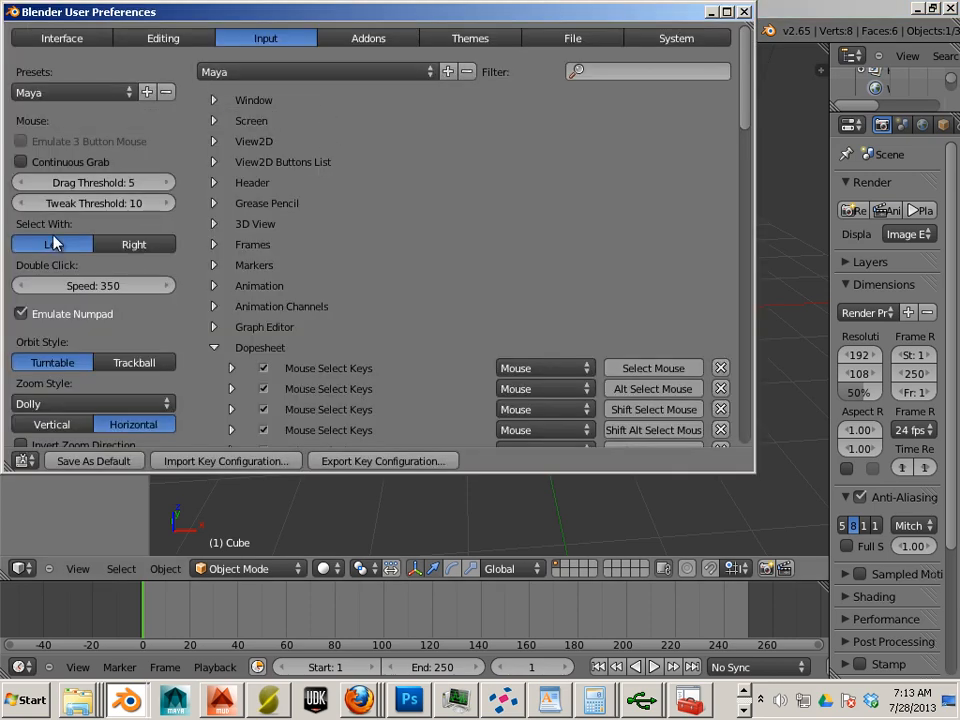
{"action": "scroll", "coordinate": [55, 243], "scroll_direction": "down", "scroll_amount": 4}
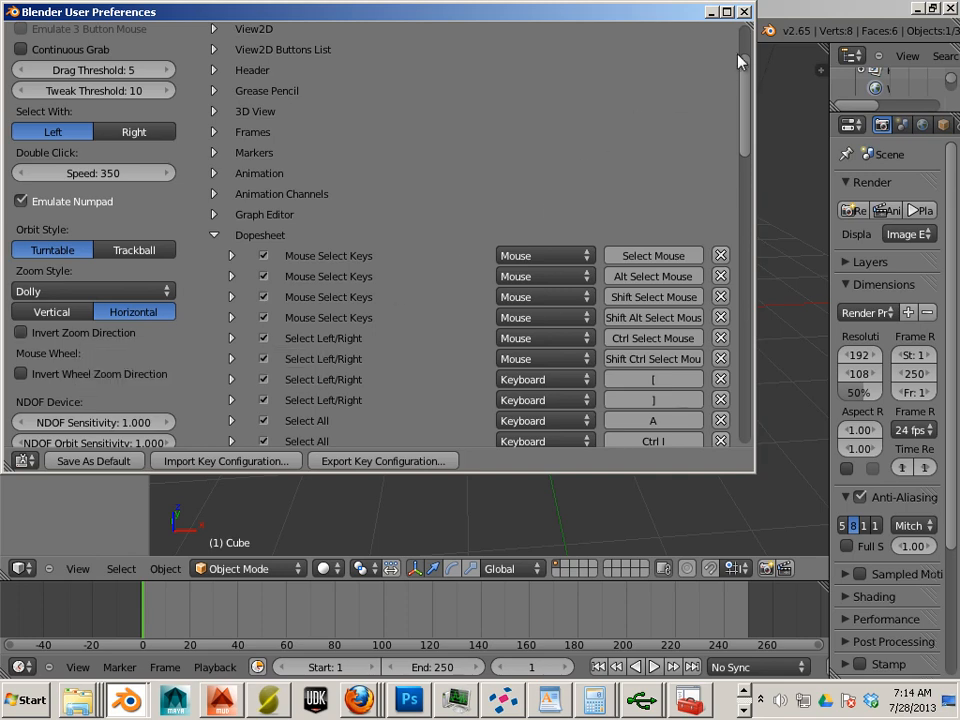
{"action": "left_click", "coordinate": [744, 12]}
Show the cube's transform properties beside the 3D view.
{"action": "middle_click_drag", "start_coordinate": [420, 287], "coordinate": [267, 236]}
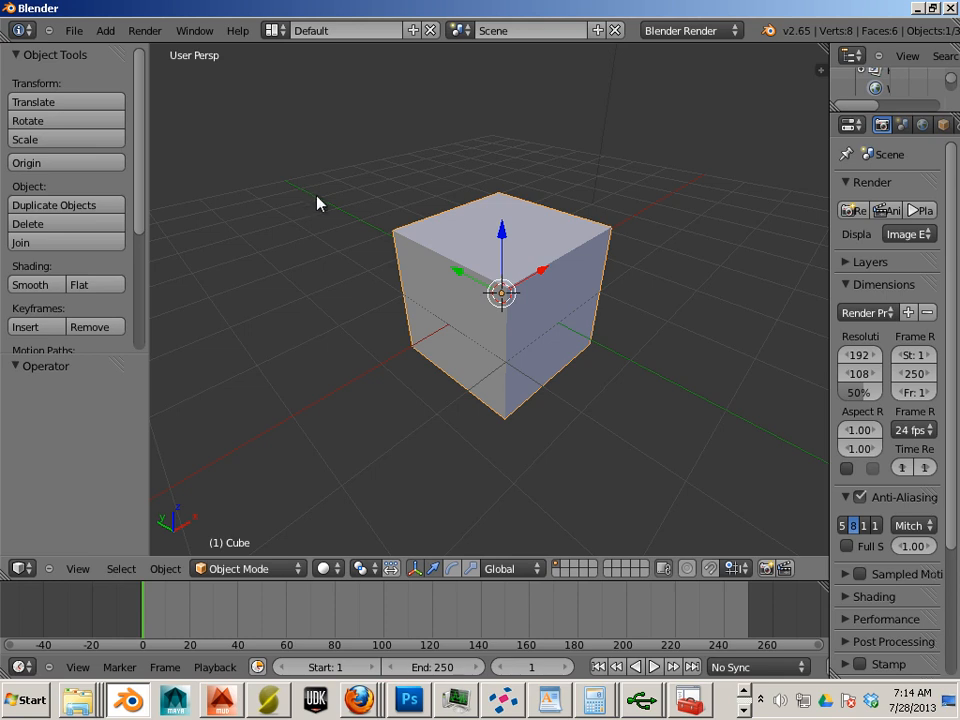
{"action": "mouse_move", "coordinate": [369, 242]}
{"action": "middle_mouse_down", "text": "shift"}
{"action": "mouse_move", "coordinate": [321, 246]}
{"action": "mouse_move", "coordinate": [385, 246]}
{"action": "middle_mouse_up", "text": "shift"}
{"action": "scroll", "coordinate": [340, 242], "scroll_direction": "up", "scroll_amount": 1}
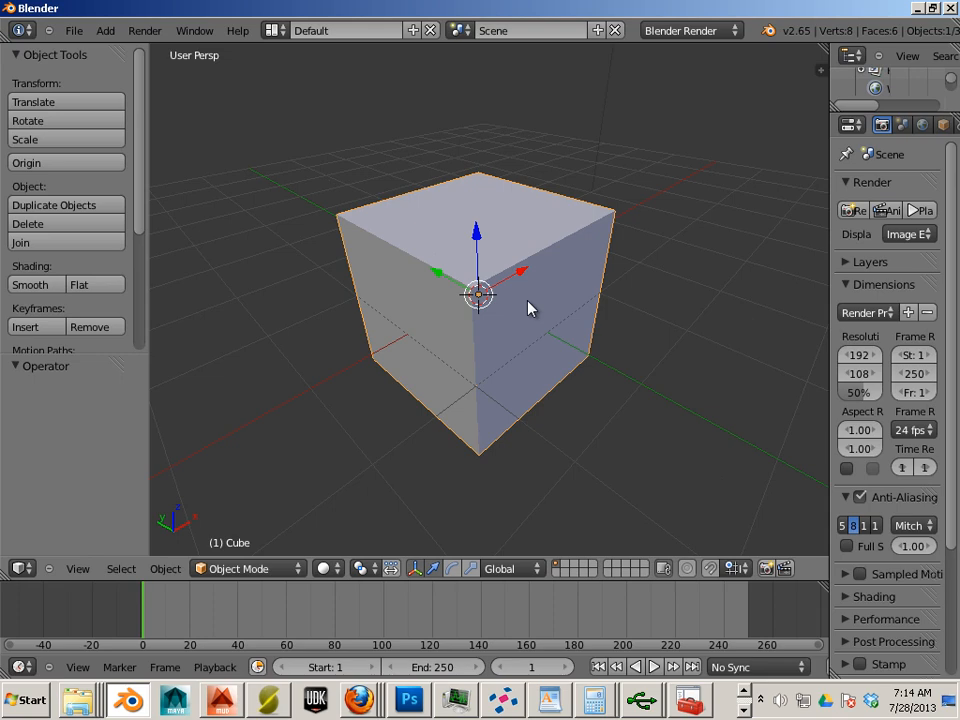
{"action": "key", "text": "n"}
{"action": "scroll", "coordinate": [729, 343], "scroll_direction": "up", "scroll_amount": 5}
{"action": "scroll", "coordinate": [724, 346], "scroll_direction": "up", "scroll_amount": 3}
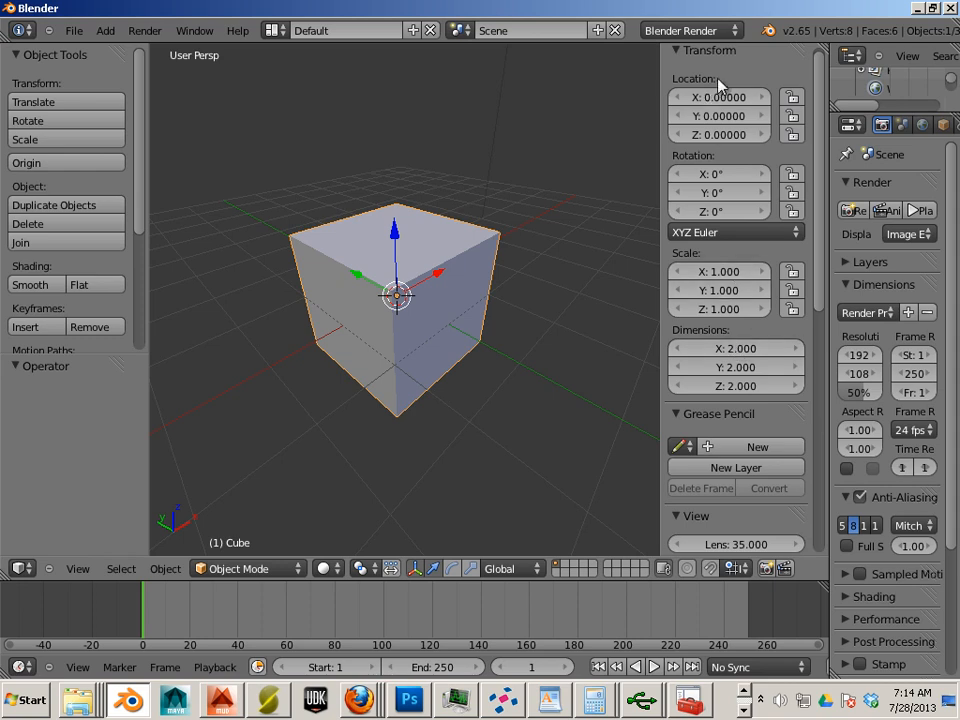
Set the cube's X, Y and Z dimensions to 50 each.
{"action": "left_click", "coordinate": [741, 350]}
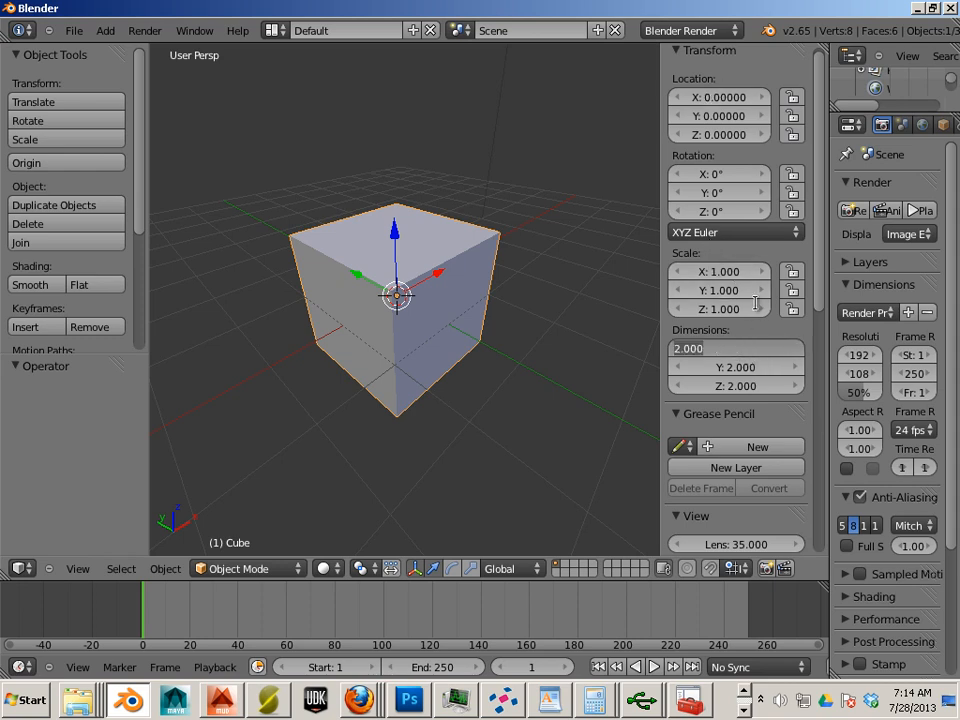
{"action": "type", "text": "50"}
{"action": "key", "text": "Return"}
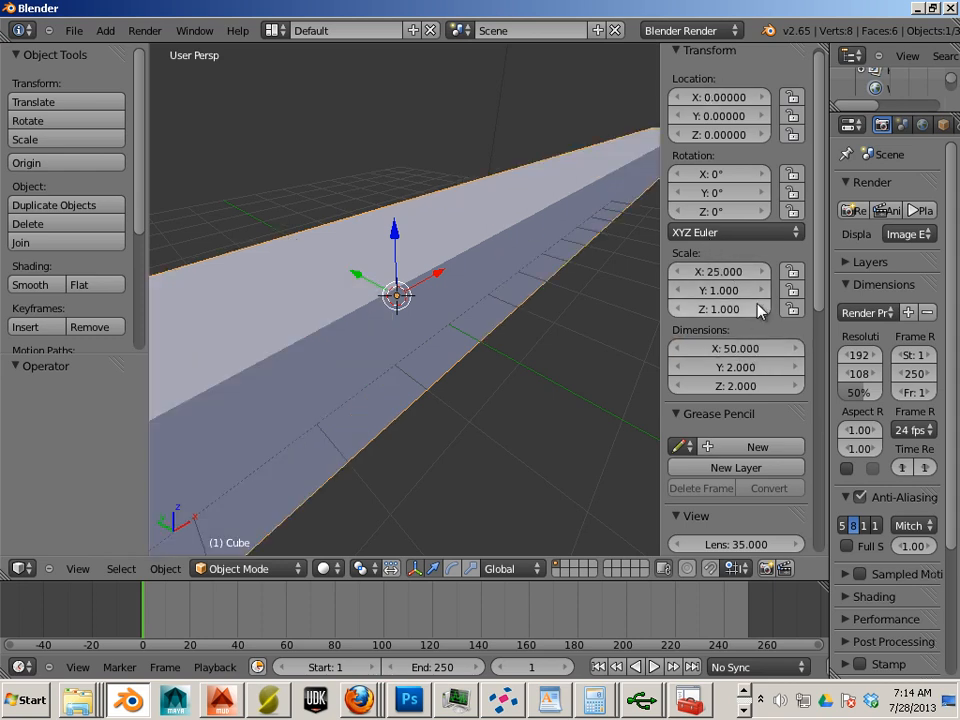
{"action": "left_click", "coordinate": [770, 367]}
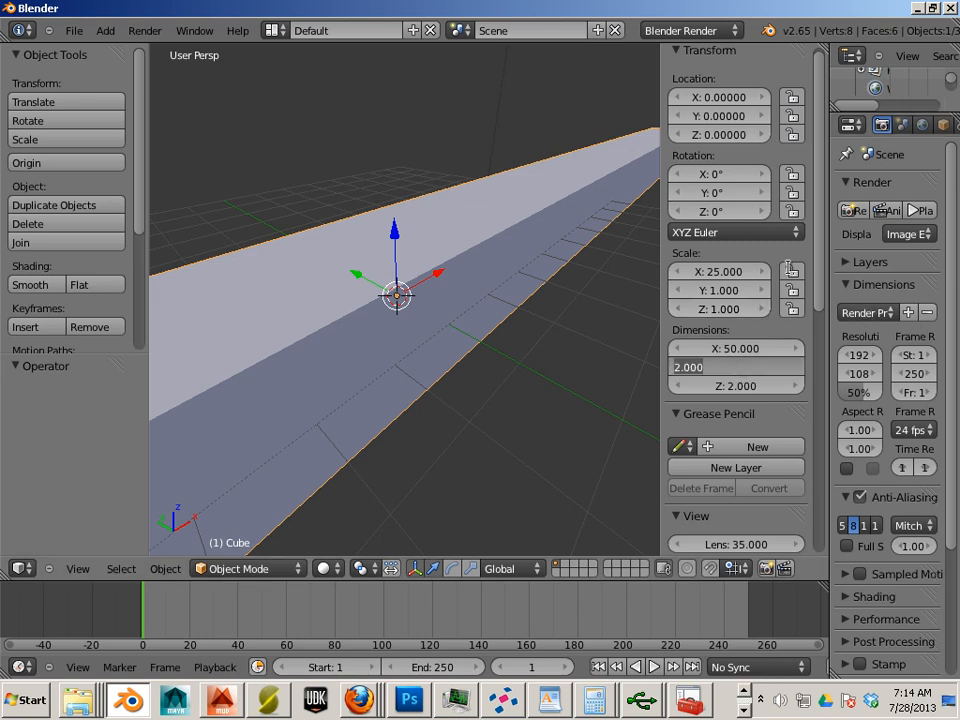
{"action": "type", "text": "50"}
{"action": "key", "text": "Return"}
{"action": "left_click", "coordinate": [735, 386]}
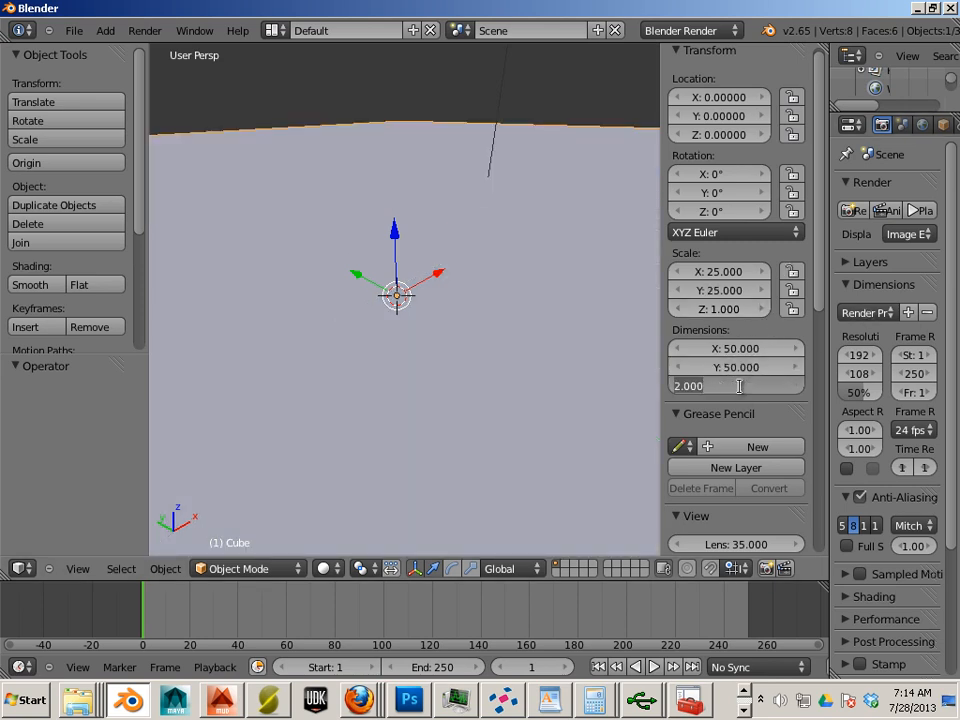
{"action": "type", "text": "50"}
{"action": "key", "text": "Return"}
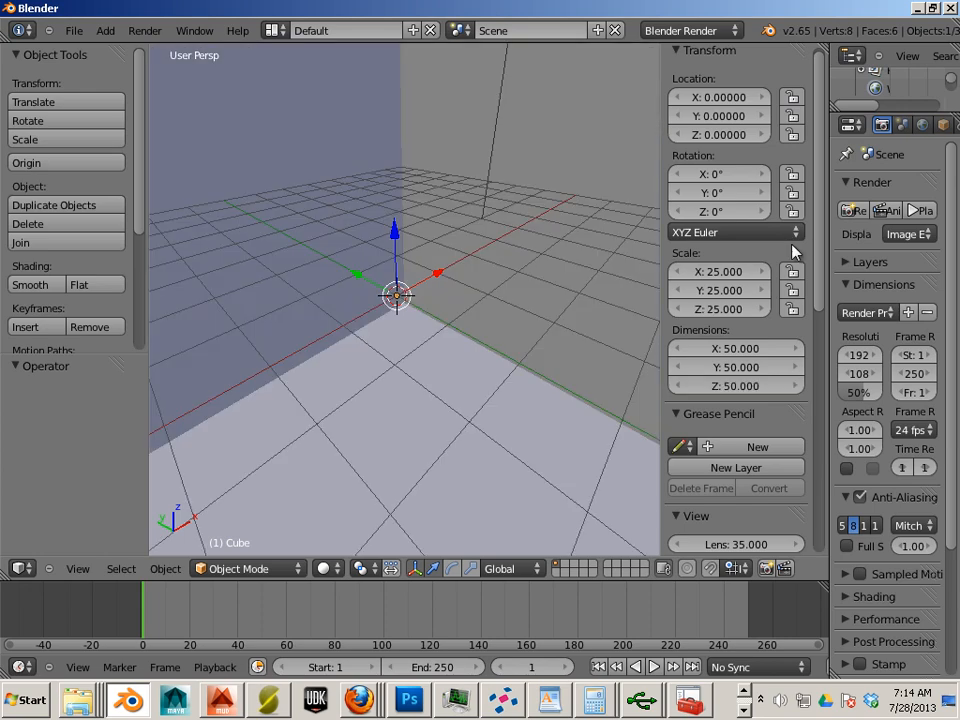
{"action": "scroll", "coordinate": [440, 300], "scroll_direction": "down", "scroll_amount": 8}
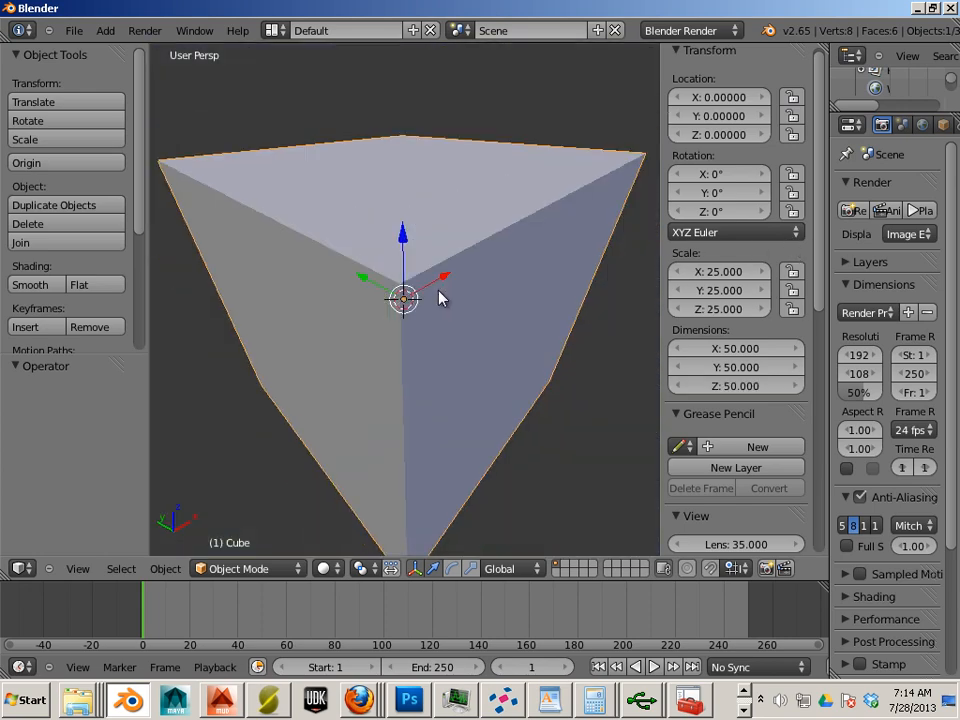
Duplicate the cube and move the copy about 69 units in the negative Y direction.
{"action": "key", "text": "a"}
{"action": "right_click", "coordinate": [474, 321]}
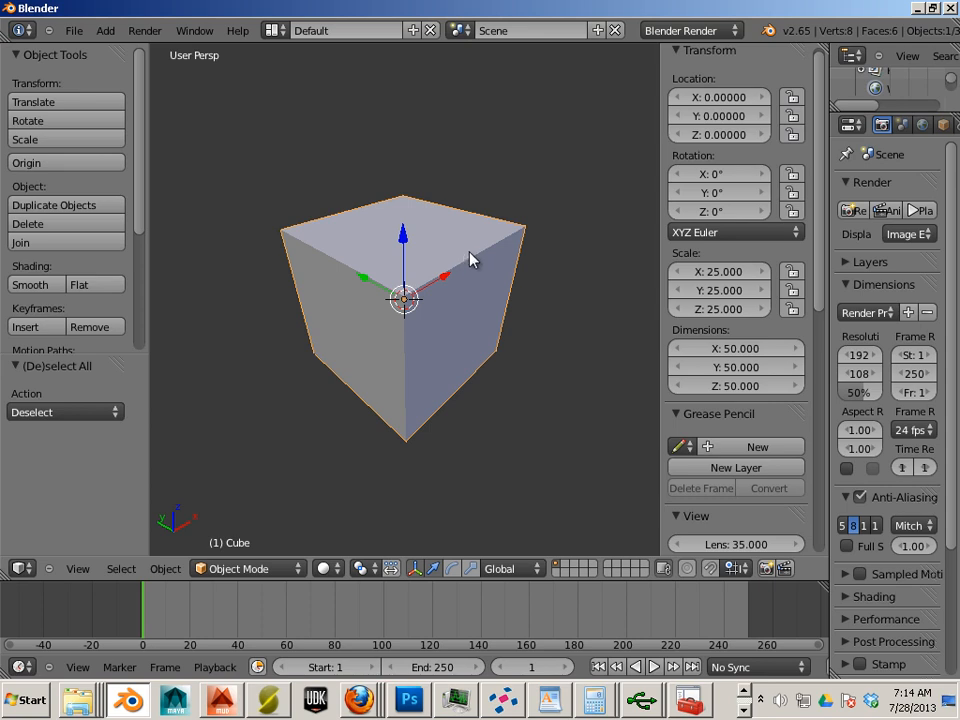
{"action": "middle_click_drag", "start_coordinate": [471, 261], "coordinate": [390, 366], "text": "shift"}
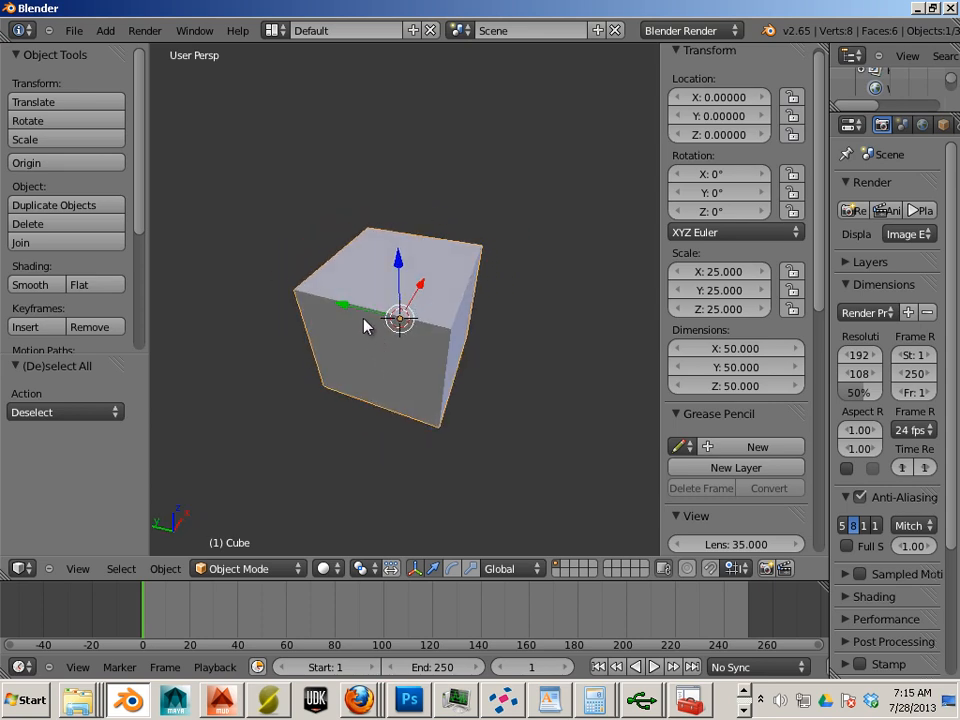
{"action": "scroll", "coordinate": [355, 307], "scroll_direction": "up", "scroll_amount": 2}
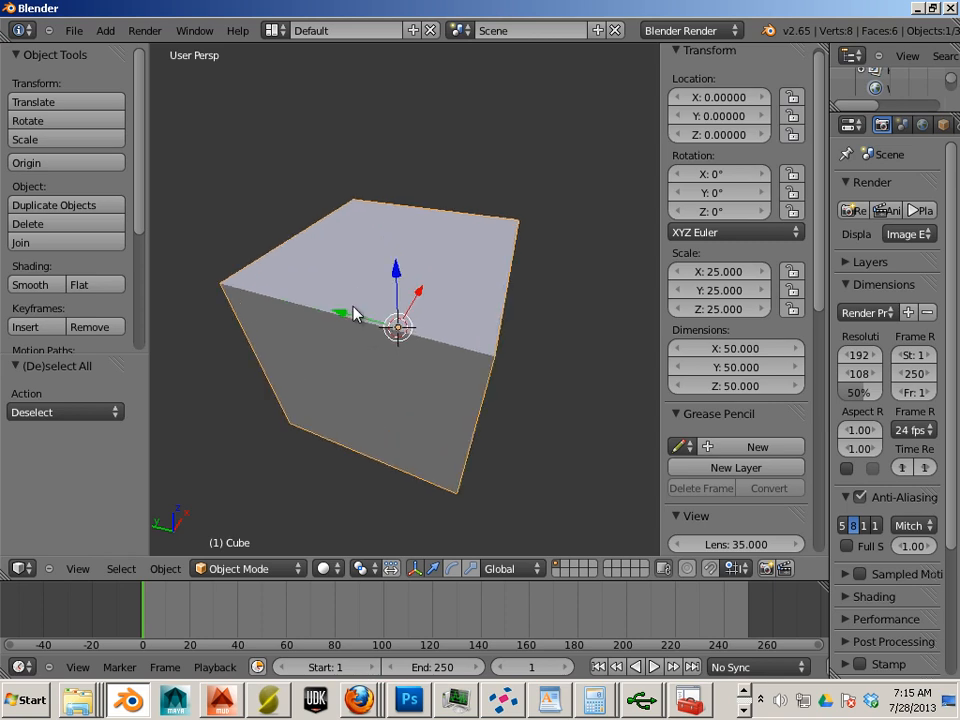
{"action": "scroll", "coordinate": [353, 307], "scroll_direction": "down", "scroll_amount": 2}
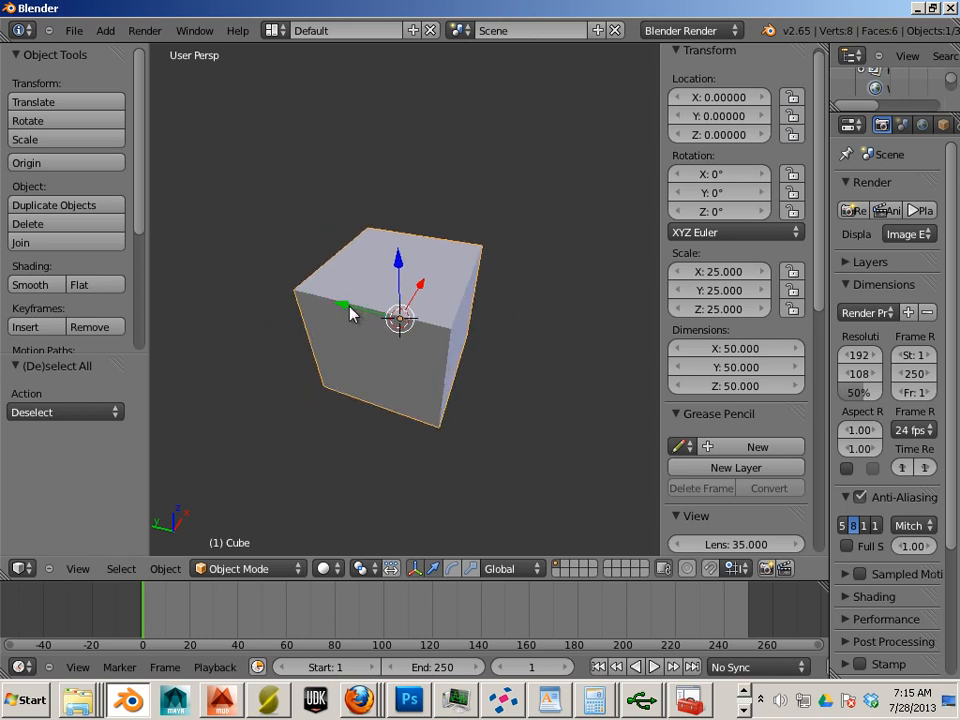
{"action": "key", "text": "shift+d"}
{"action": "left_click", "coordinate": [354, 311]}
{"action": "key", "text": "g"}
{"action": "key", "text": "y"}
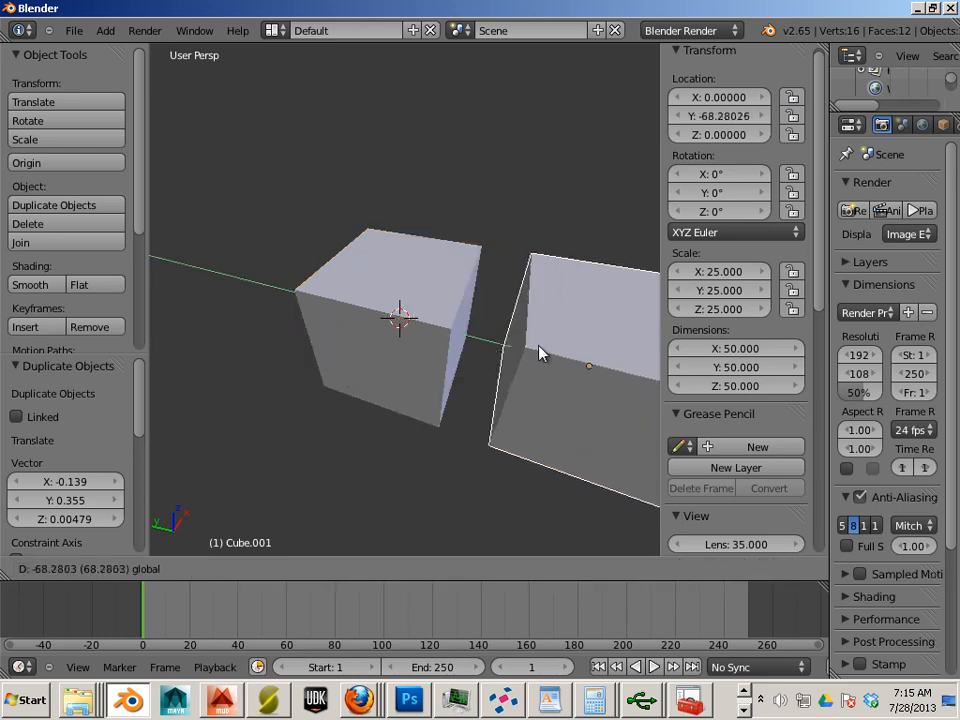
{"action": "left_click", "coordinate": [530, 352]}
Duplicate the original cube in place and raise the copy about 5.7 units along Z.
{"action": "middle_click_drag", "start_coordinate": [530, 352], "coordinate": [317, 294]}
{"action": "right_click", "coordinate": [317, 301]}
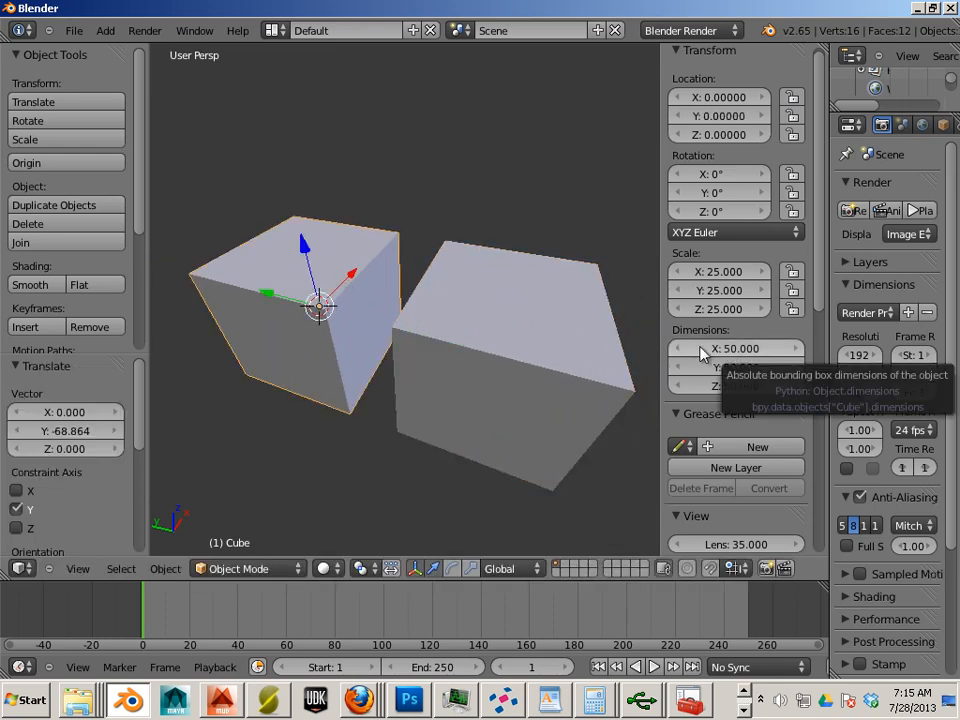
{"action": "left_click", "coordinate": [357, 271]}
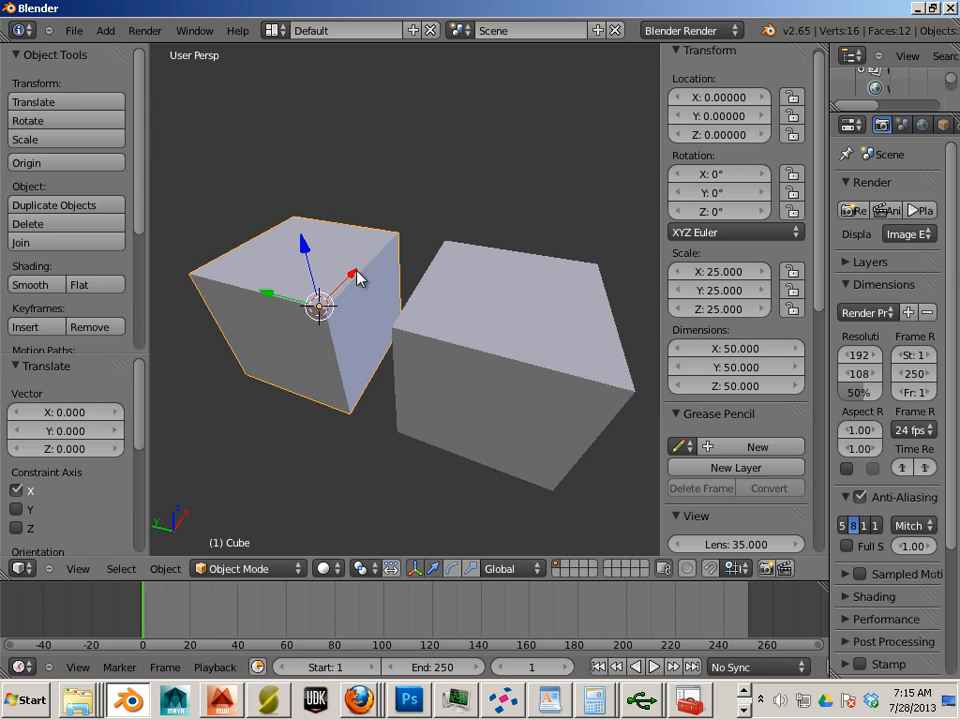
{"action": "key", "text": "shift+d"}
{"action": "right_click", "coordinate": [357, 273]}
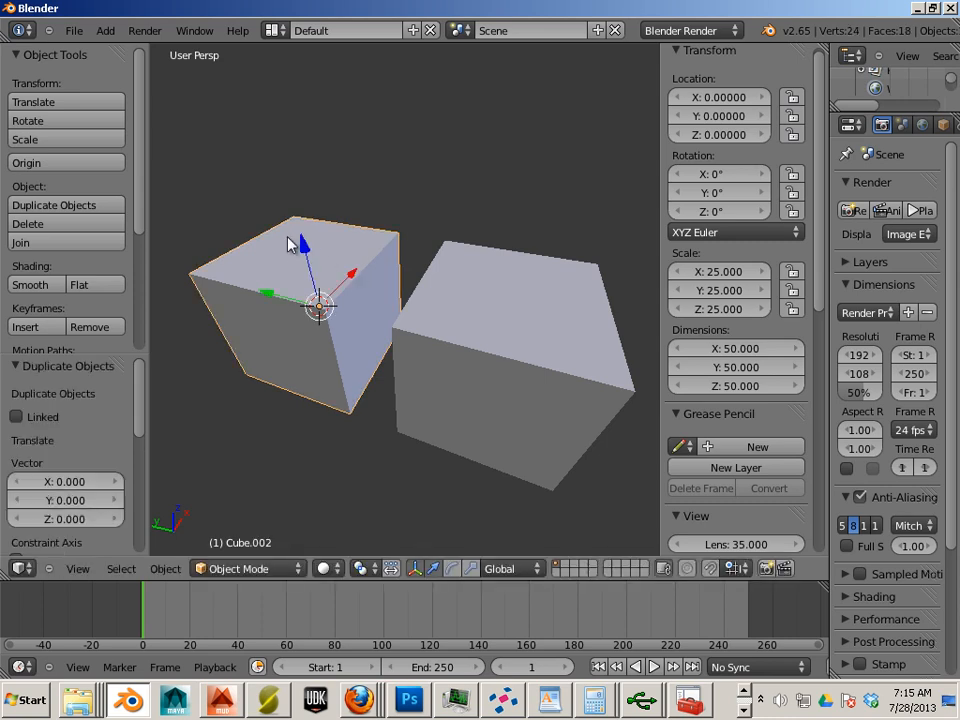
{"action": "mouse_move", "coordinate": [306, 247]}
{"action": "left_mouse_down"}
{"action": "mouse_move", "coordinate": [302, 232]}
{"action": "mouse_move", "coordinate": [295, 236]}
{"action": "left_mouse_up"}
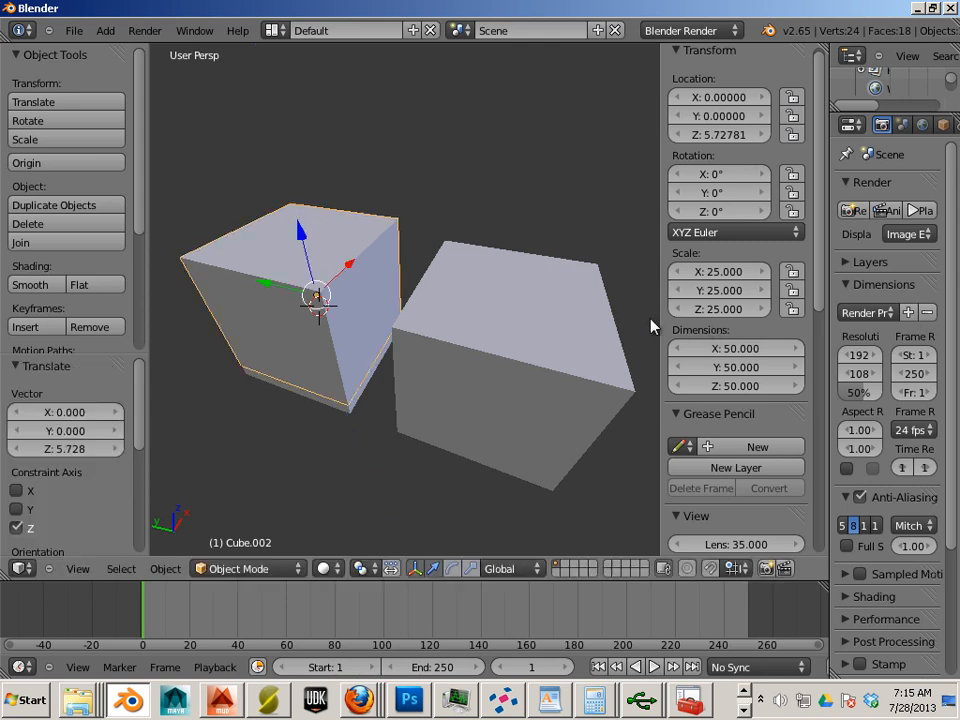
Set the raised copy's X and Y dimensions to 45 each.
{"action": "left_click", "coordinate": [398, 202]}
{"action": "left_click", "coordinate": [379, 218]}
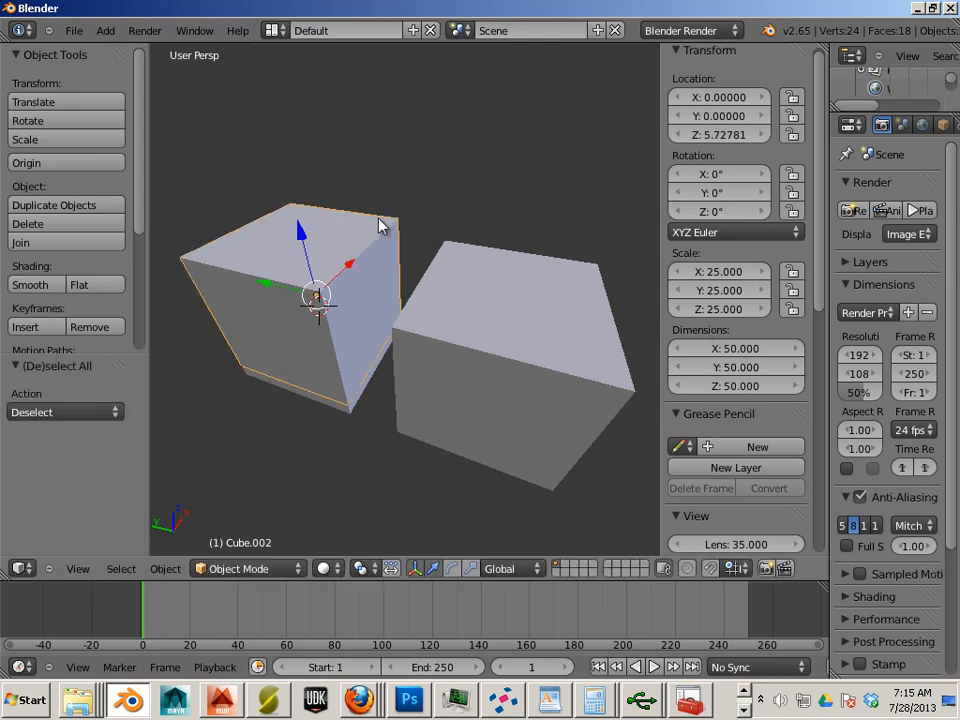
{"action": "left_click", "coordinate": [742, 348]}
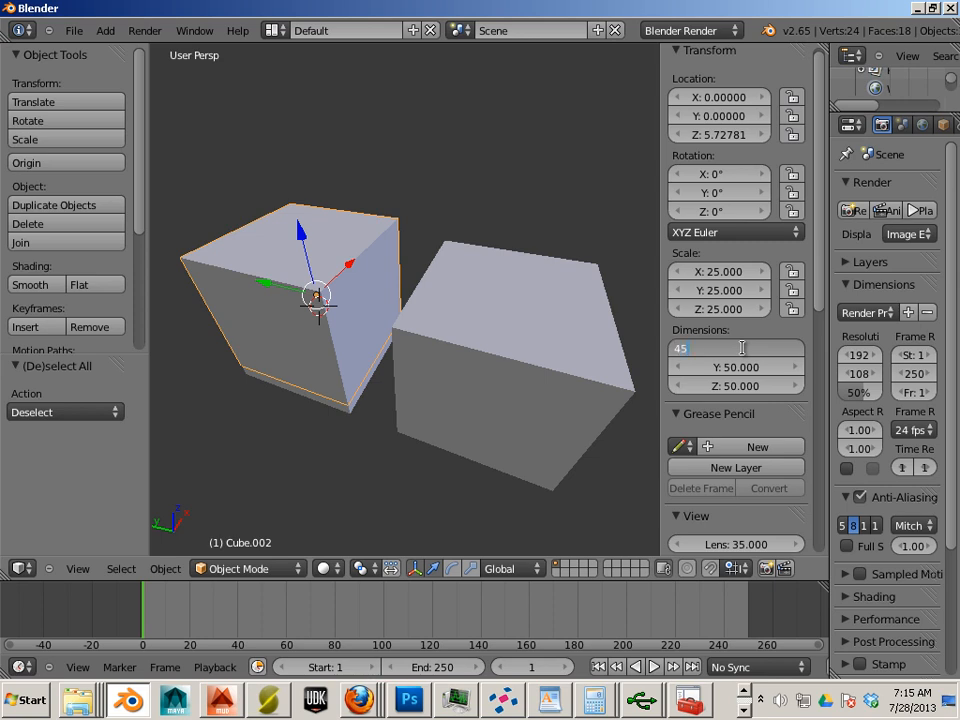
{"action": "type", "text": "45"}
{"action": "key", "text": "Tab"}
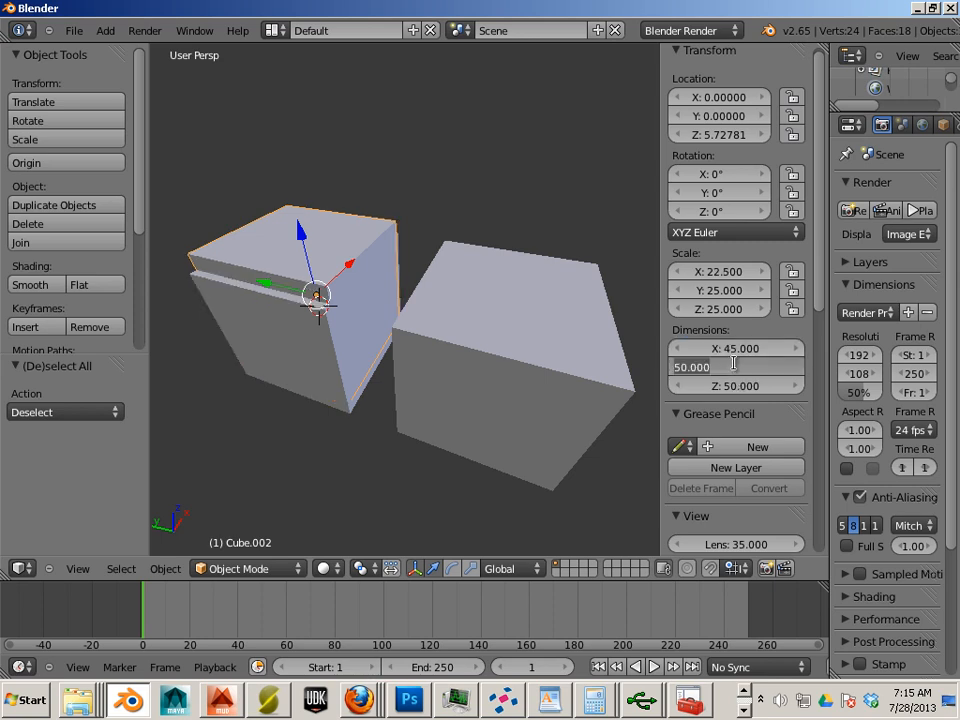
{"action": "type", "text": "45"}
{"action": "key", "text": "Return"}
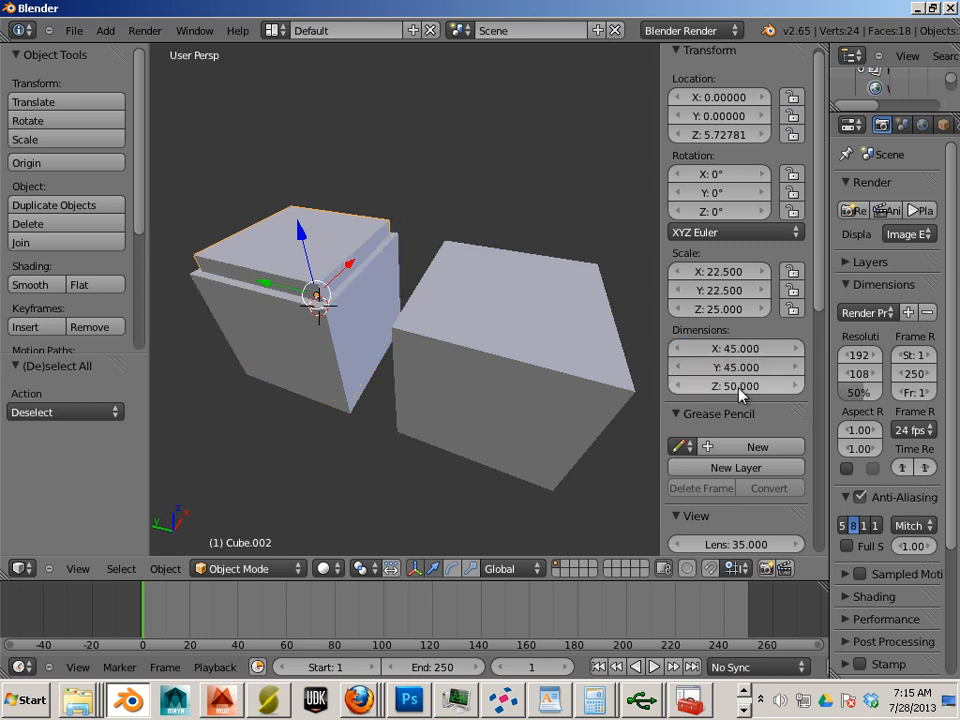
{"action": "left_click", "coordinate": [738, 368]}
{"action": "left_click", "coordinate": [739, 388]}
{"action": "left_click", "coordinate": [743, 388]}
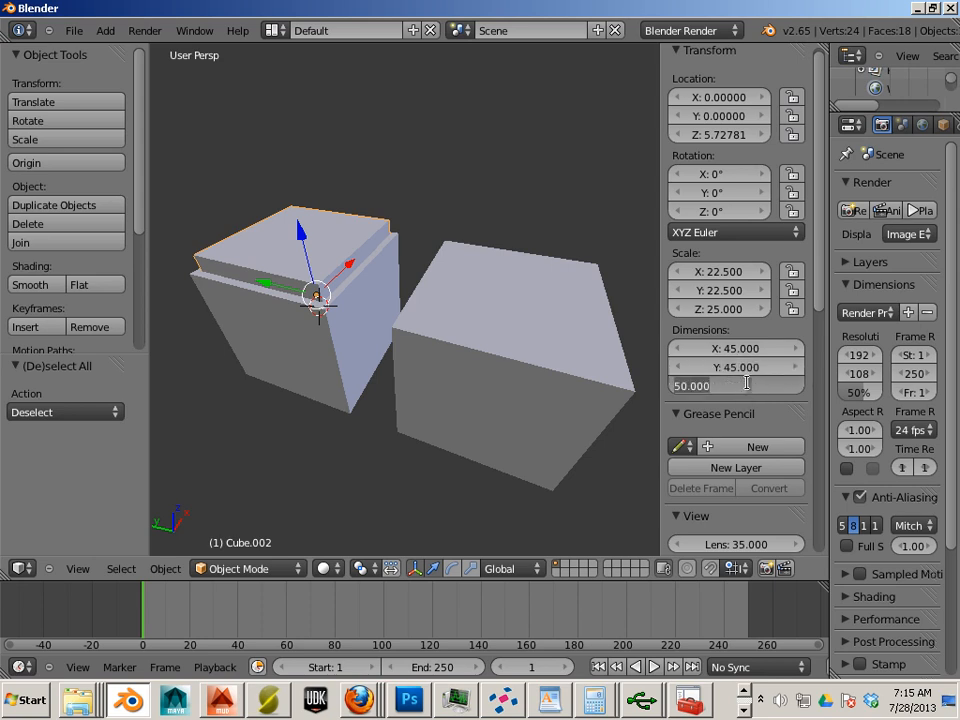
Select the smaller cube again and raise it about 1.4 units further along Z.
{"action": "right_click", "coordinate": [301, 236]}
{"action": "right_click", "coordinate": [302, 236]}
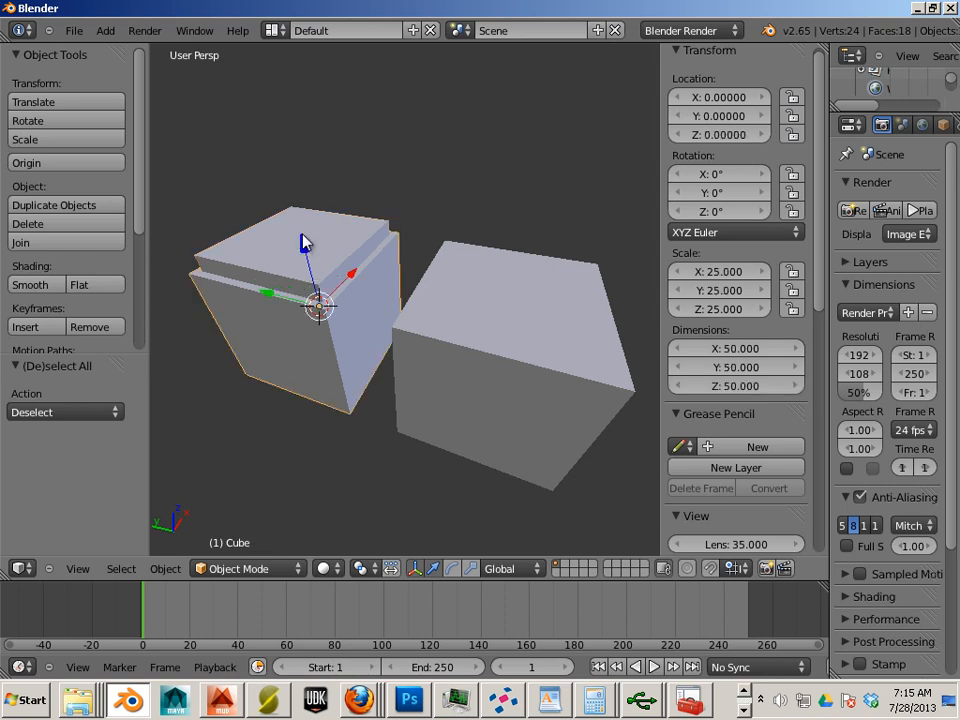
{"action": "left_click", "coordinate": [303, 239]}
{"action": "right_click", "coordinate": [335, 248]}
{"action": "left_click_drag", "start_coordinate": [303, 244], "coordinate": [306, 236]}
{"action": "middle_click_drag", "start_coordinate": [296, 309], "coordinate": [341, 288]}
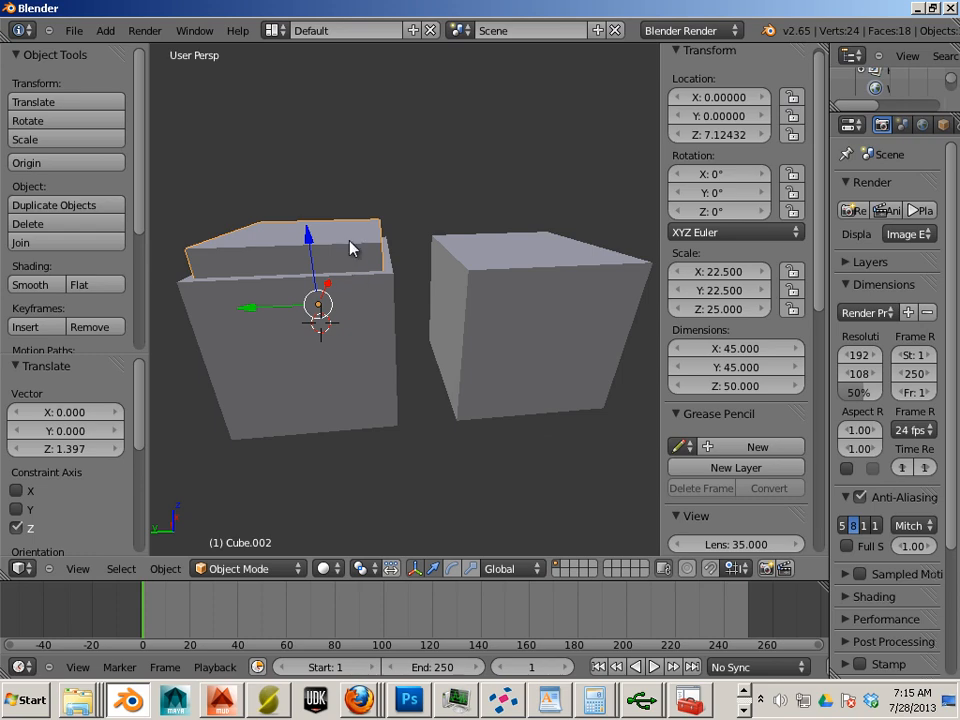
Switch the 3D view to the right orthographic view with wireframe display.
{"action": "key", "text": "KP_1"}
{"action": "key", "text": "KP_3"}
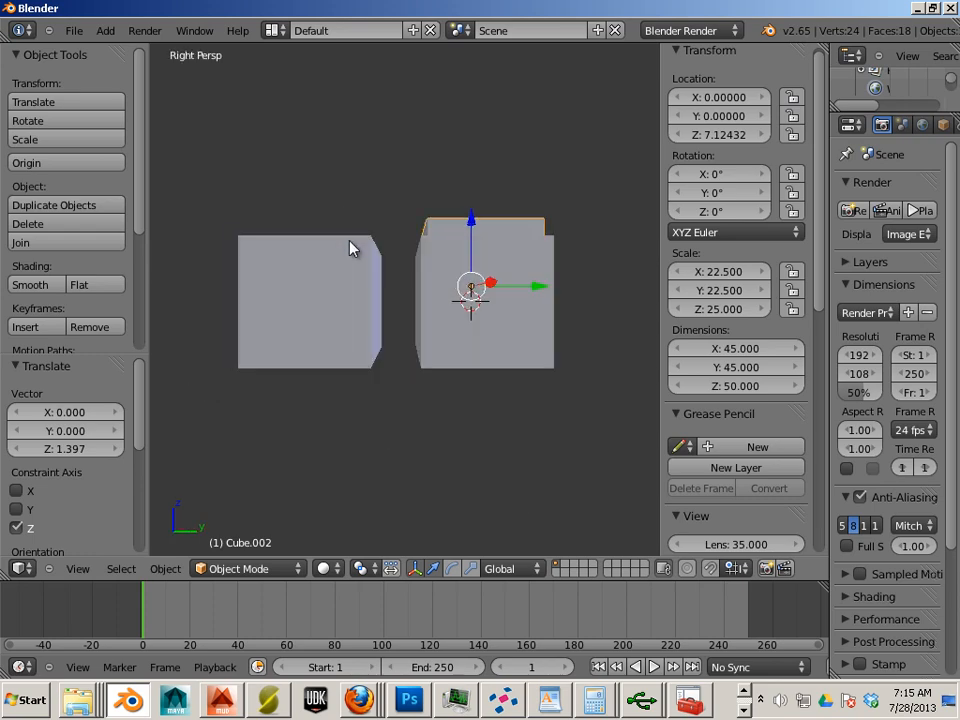
{"action": "key", "text": "KP_7"}
{"action": "key", "text": "KP_3"}
{"action": "key", "text": "KP_5"}
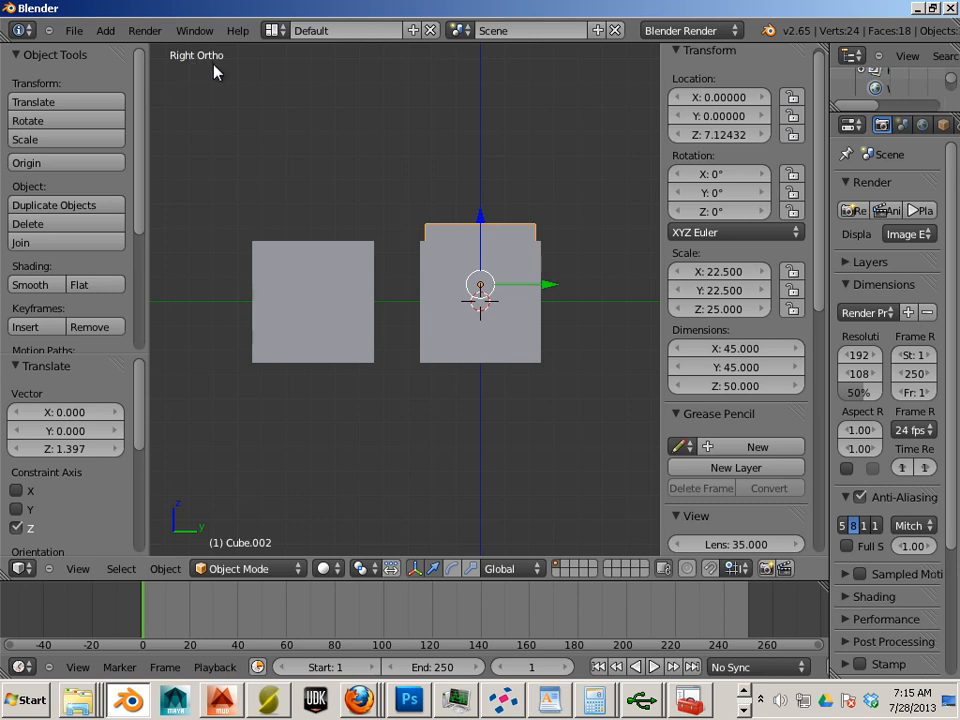
{"action": "key", "text": "z"}
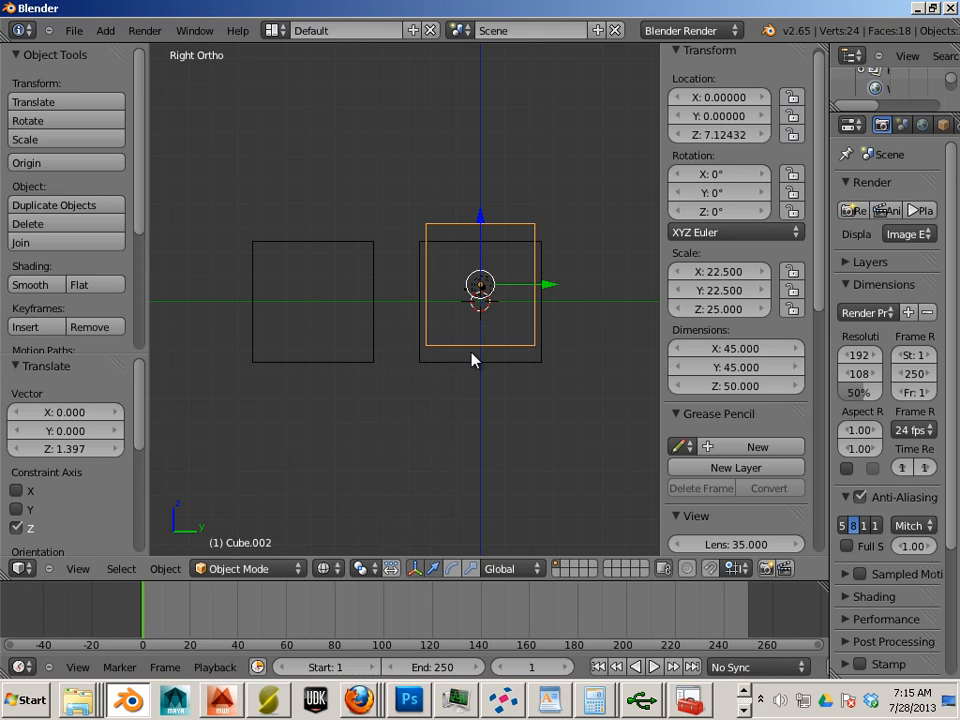
Lower the smaller cube along Z to a height of about 3.1.
{"action": "middle_click_drag", "start_coordinate": [471, 358], "coordinate": [411, 369], "text": "shift"}
{"action": "scroll", "coordinate": [410, 370], "scroll_direction": "up", "scroll_amount": 3}
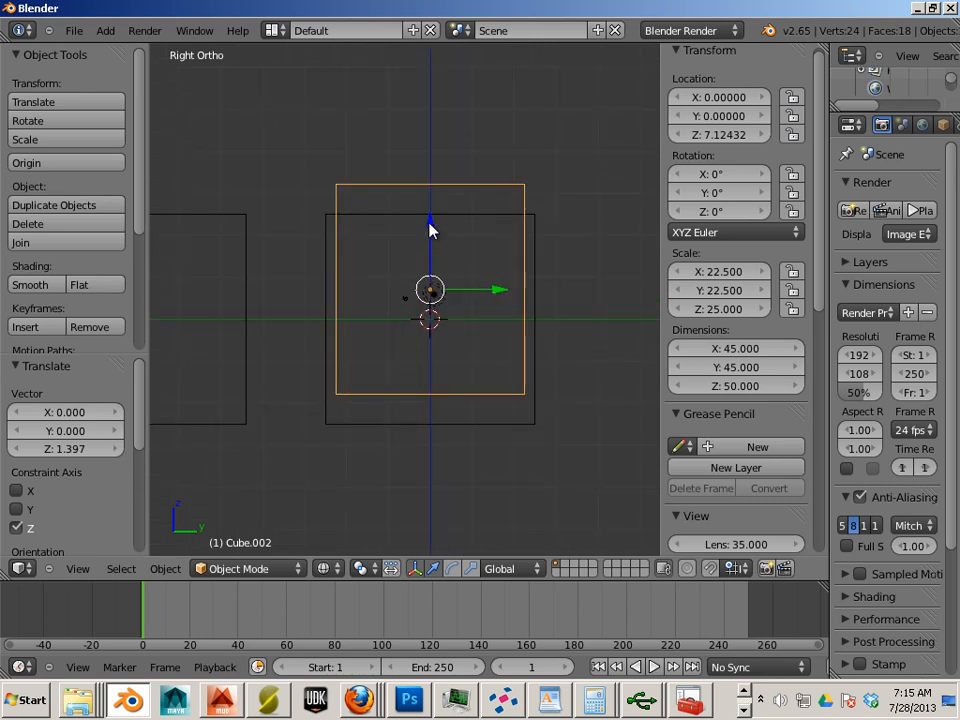
{"action": "left_click_drag", "start_coordinate": [431, 227], "coordinate": [427, 247]}
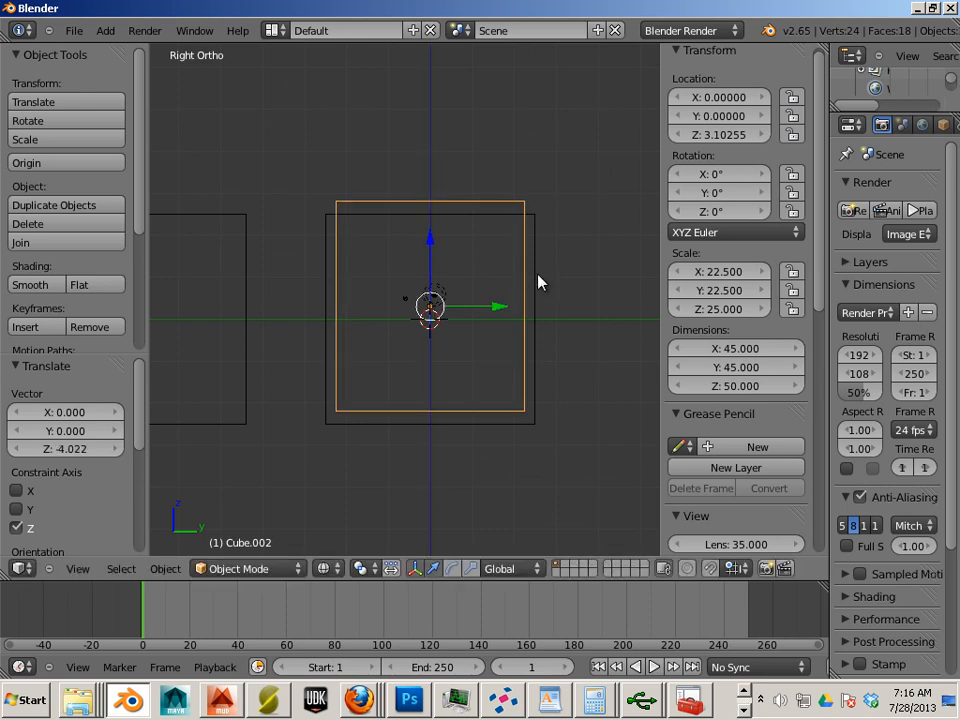
Set the smaller cube's Z dimension to 45.
{"action": "left_click", "coordinate": [748, 389]}
{"action": "type", "text": "45"}
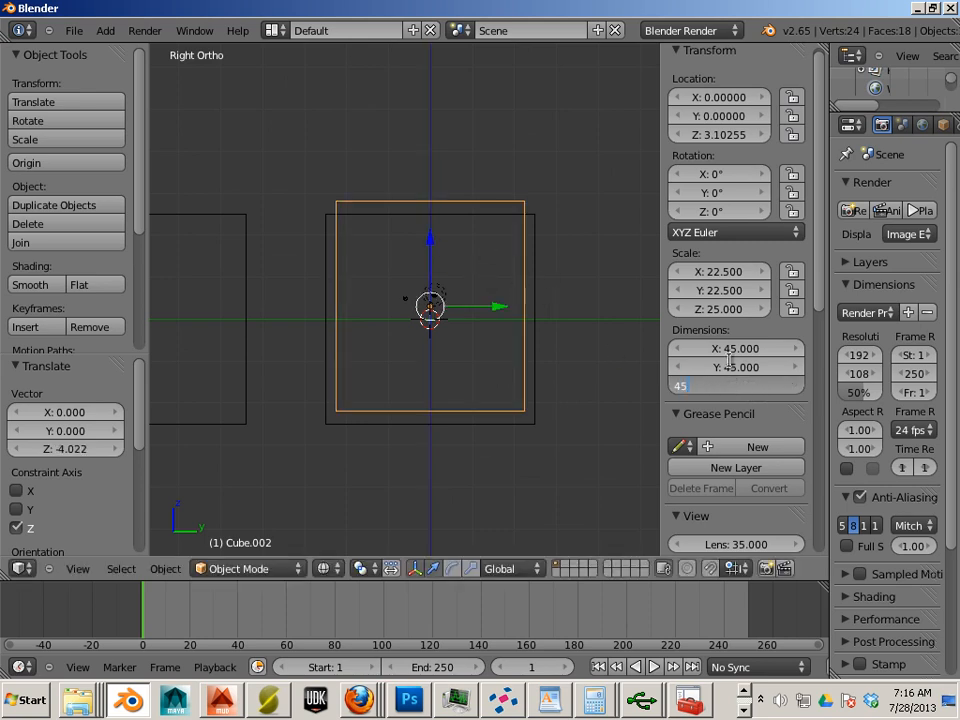
{"action": "key", "text": "Return"}
{"action": "scroll", "coordinate": [461, 274], "scroll_direction": "up", "scroll_amount": 3}
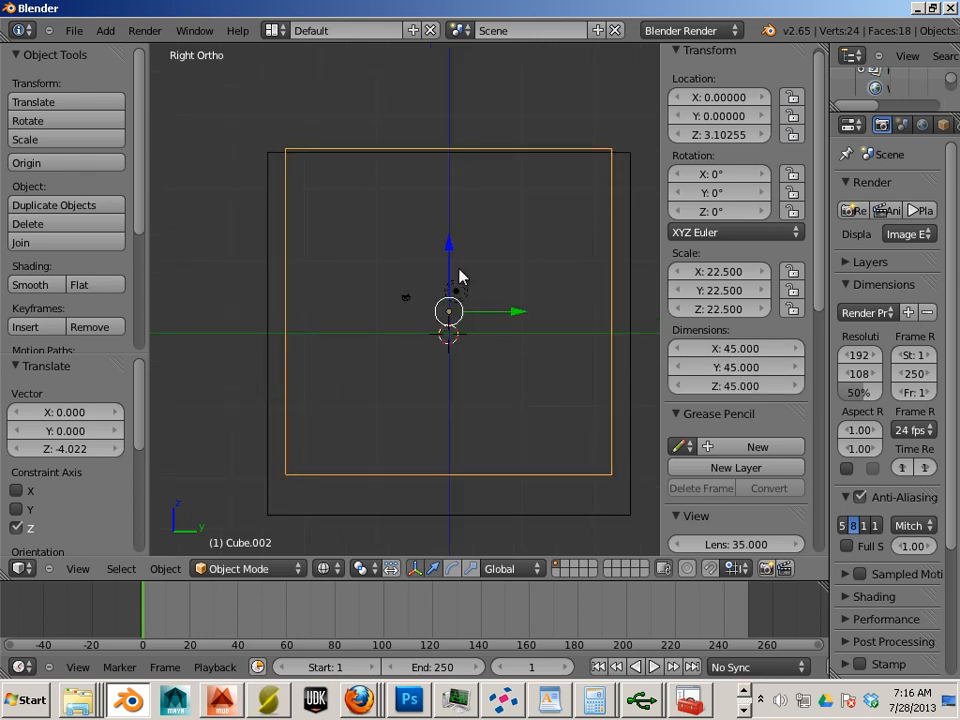
Lower the smaller cube along Z by about 3.1 units to centre it inside the larger cube.
{"action": "left_click_drag", "start_coordinate": [449, 257], "coordinate": [450, 276]}
{"action": "scroll", "coordinate": [484, 294], "scroll_direction": "up", "scroll_amount": 2}
{"action": "scroll", "coordinate": [487, 296], "scroll_direction": "down", "scroll_amount": 4}
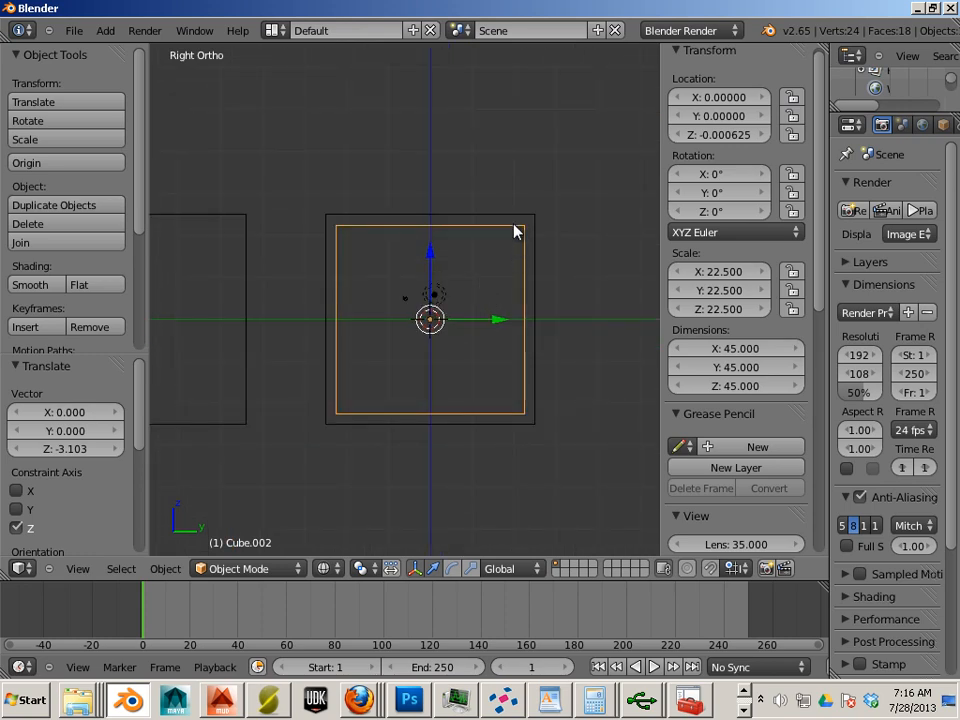
Edit the smaller cube's mesh and raise its top vertices about 10.5 units along Z, above the larger cube.
{"action": "key", "text": "Tab"}
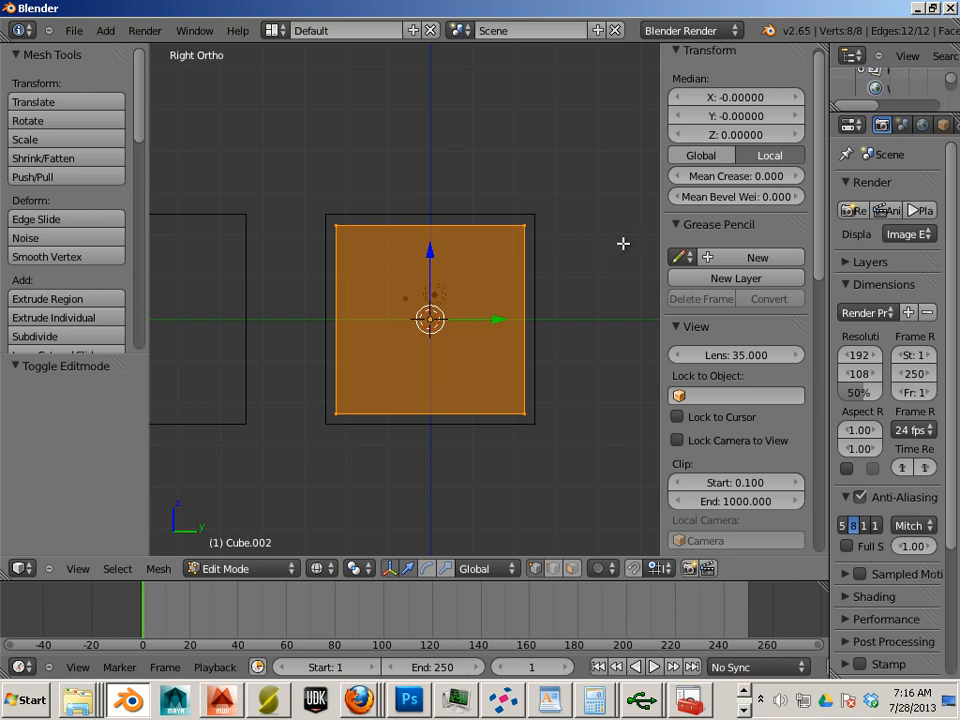
{"action": "left_click_drag", "start_coordinate": [613, 243], "coordinate": [287, 204]}
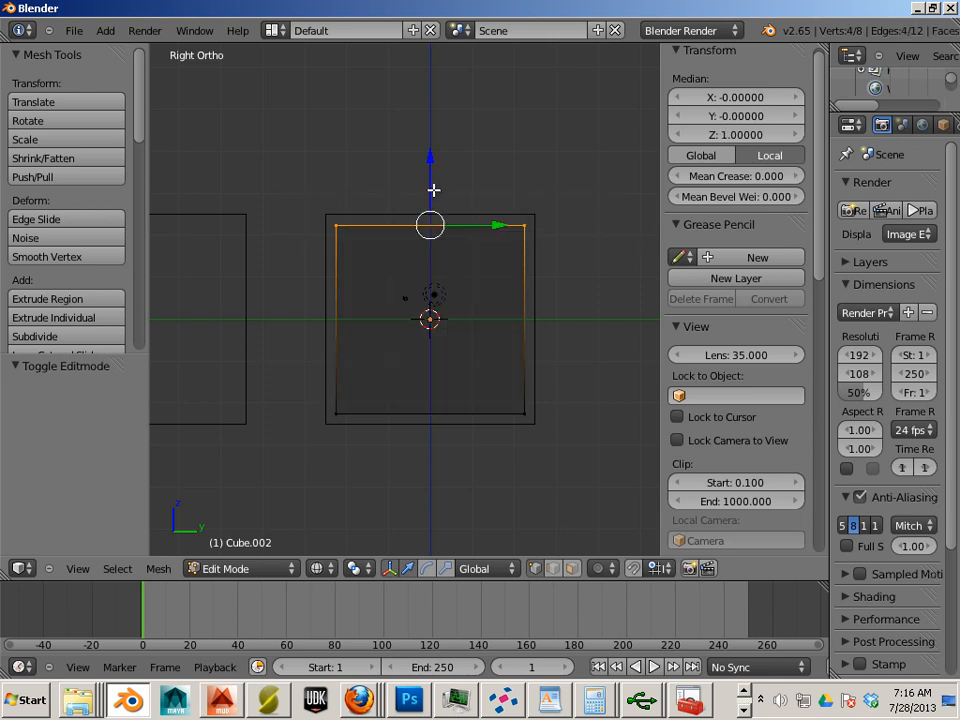
{"action": "left_click_drag", "start_coordinate": [431, 165], "coordinate": [443, 120]}
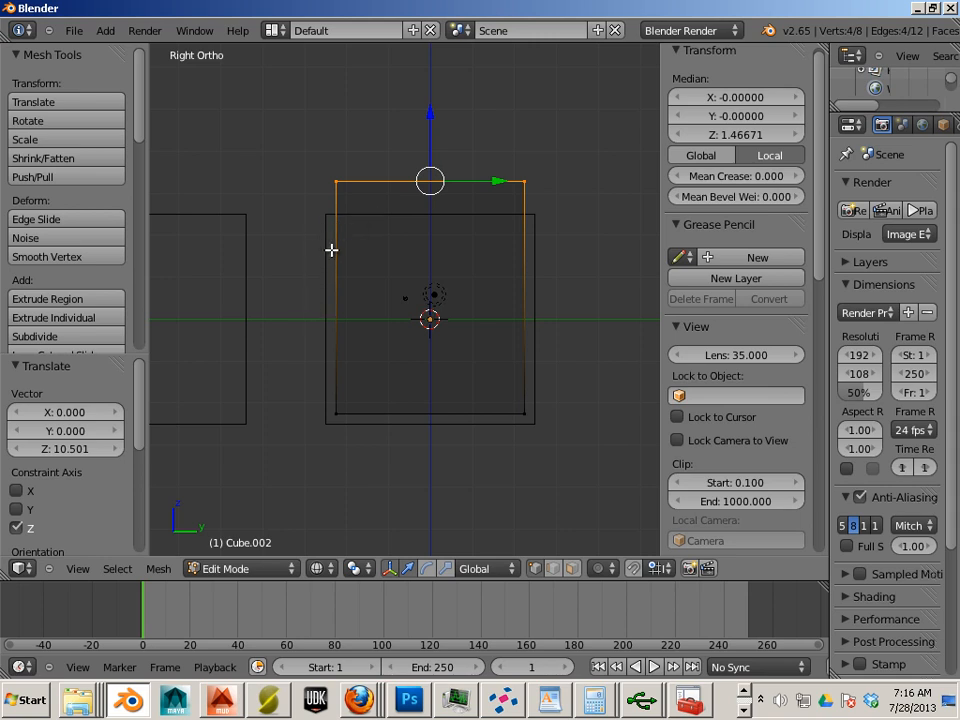
Bring the spare cube into an angled view with solid shading and switch mesh editing to face selection.
{"action": "middle_click_drag", "start_coordinate": [300, 268], "coordinate": [439, 276], "text": "shift"}
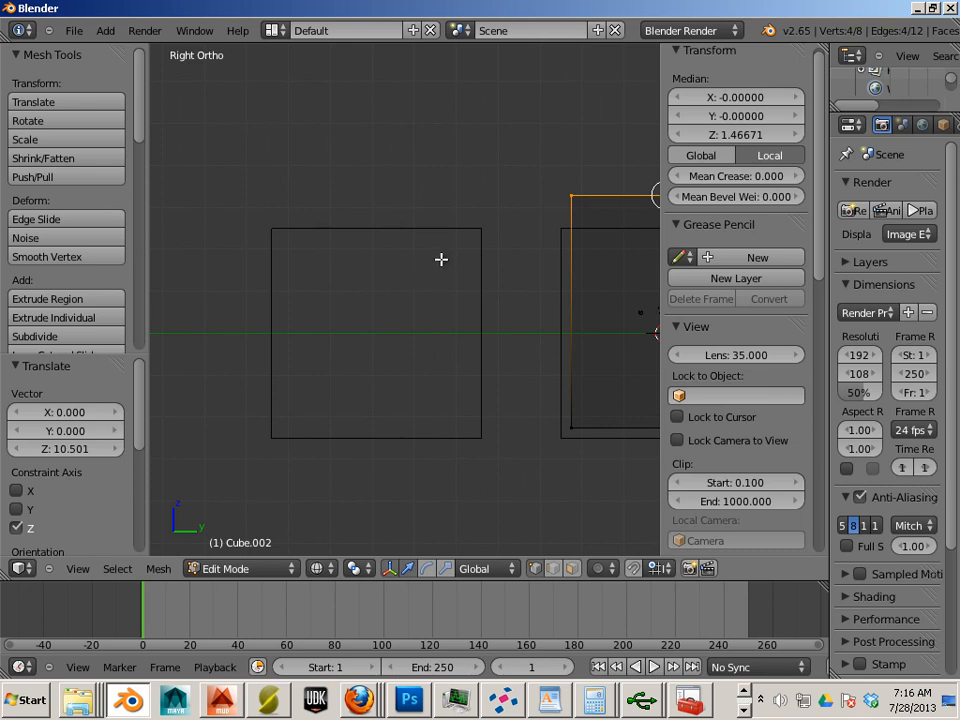
{"action": "middle_click_drag", "start_coordinate": [369, 302], "coordinate": [418, 382]}
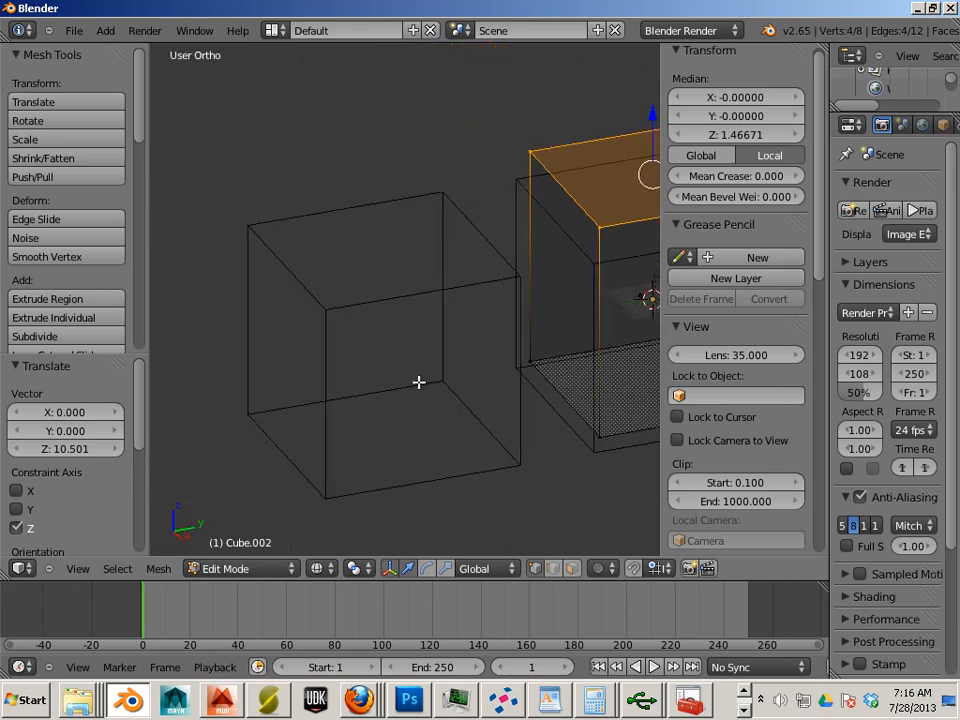
{"action": "key", "text": "z"}
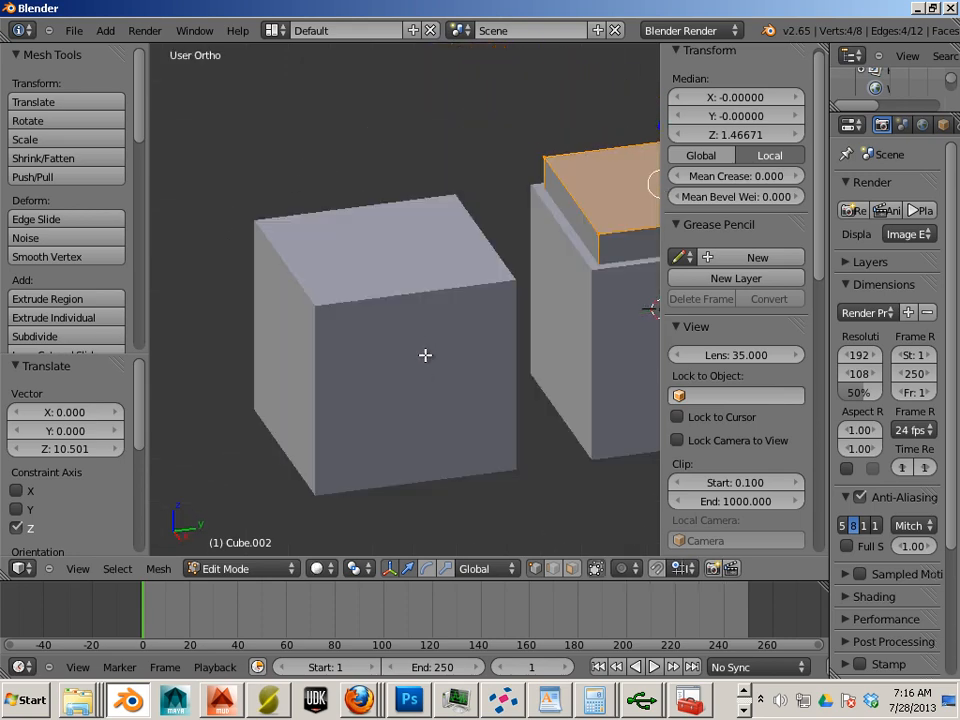
{"action": "left_click", "coordinate": [574, 569]}
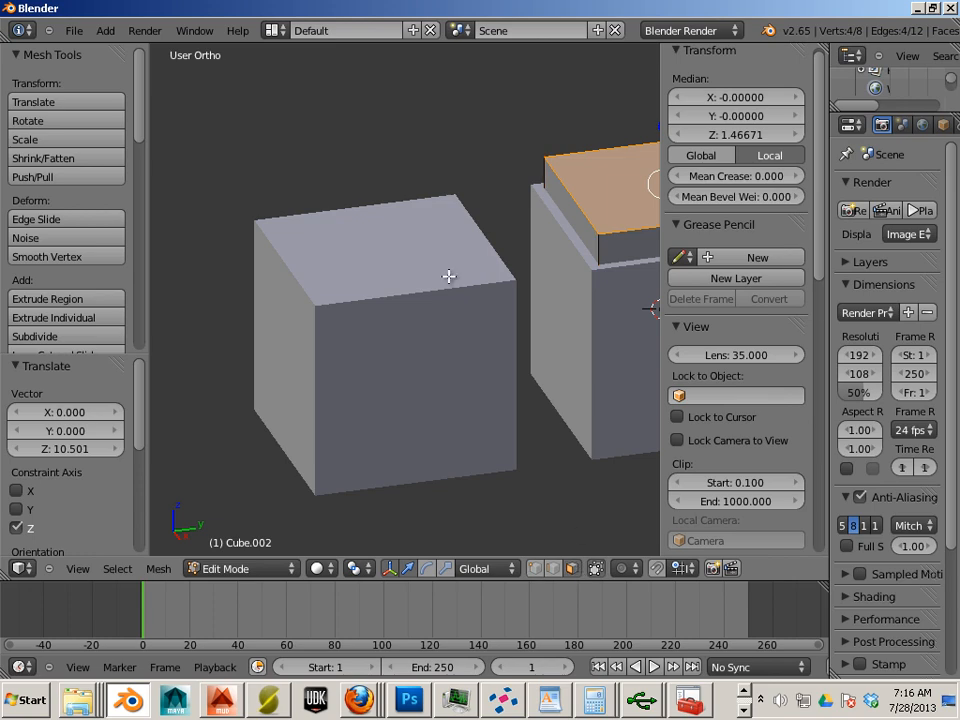
Delete the top face of the spare 50-unit cube.
{"action": "key", "text": "Tab"}
{"action": "right_click", "coordinate": [417, 287]}
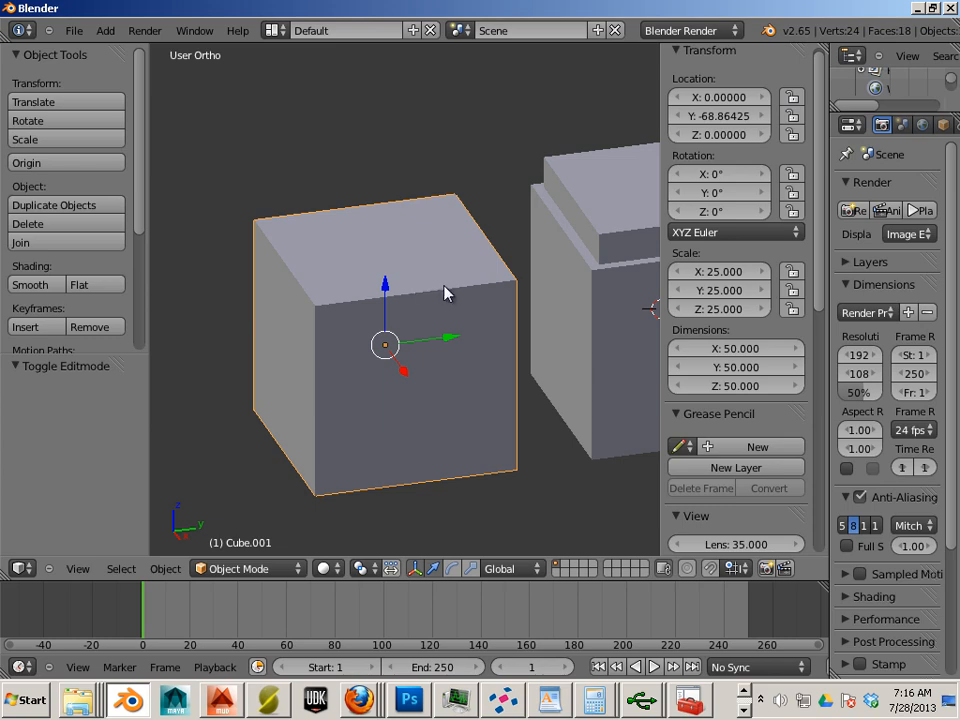
{"action": "key", "text": "Tab"}
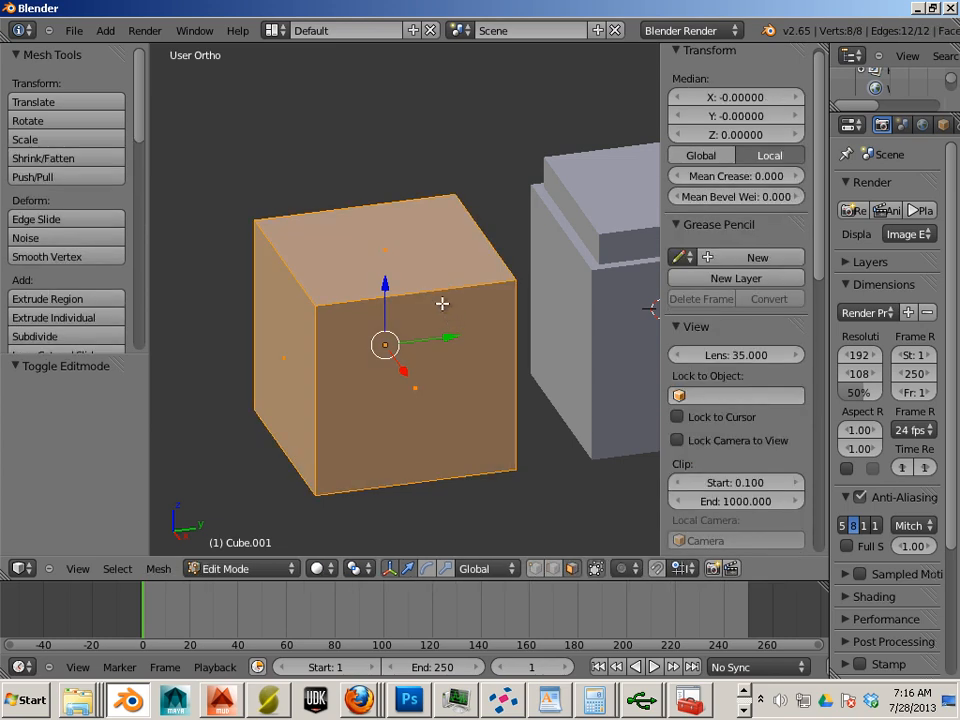
{"action": "right_click", "coordinate": [441, 288]}
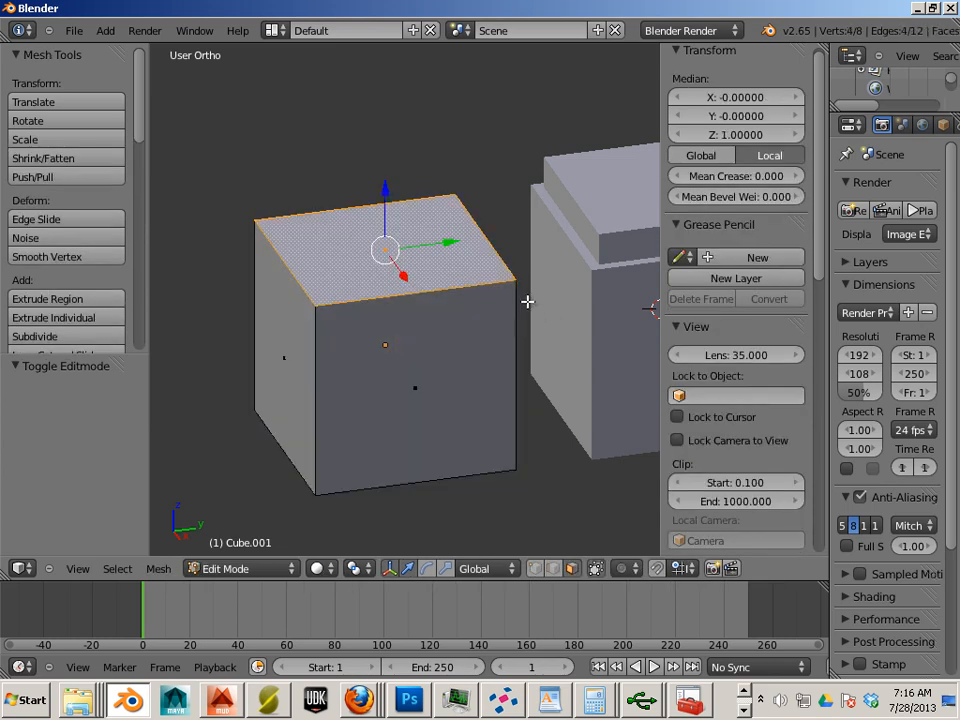
{"action": "key", "text": "x"}
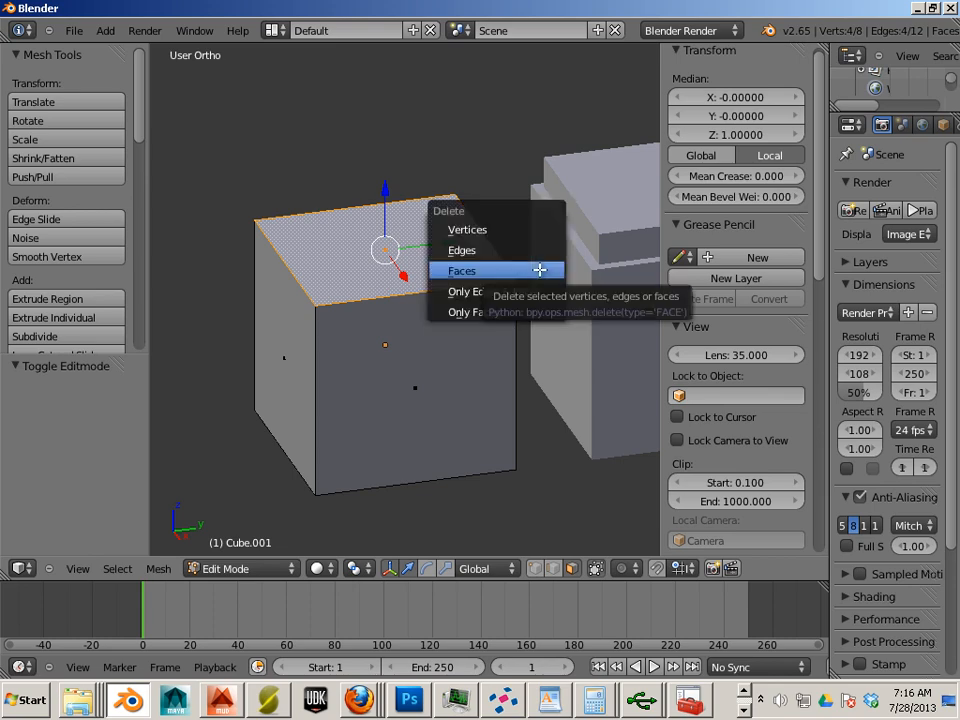
{"action": "left_click", "coordinate": [536, 268]}
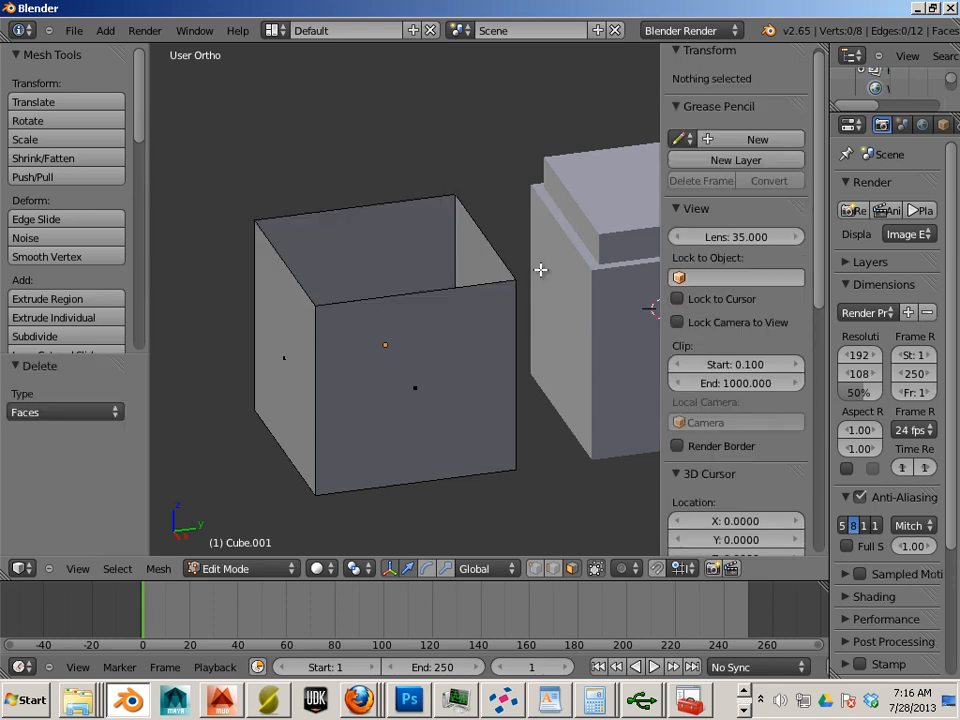
Select all linked faces of the open spare cube and apply Solidify with a thickness of about 0.15.
{"action": "right_click", "coordinate": [420, 388]}
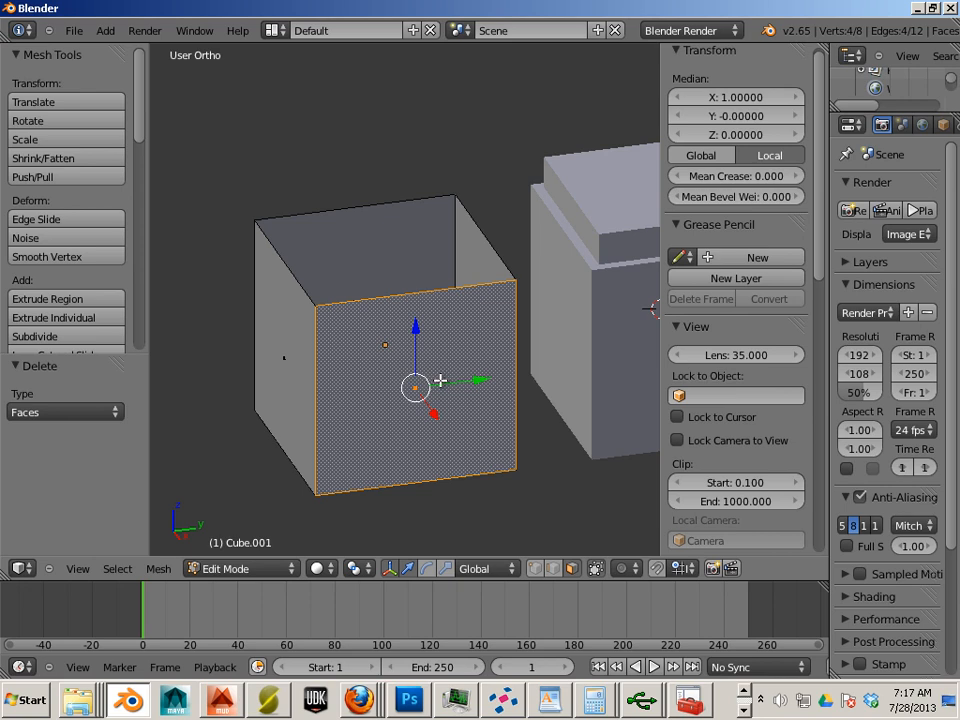
{"action": "key", "text": "l"}
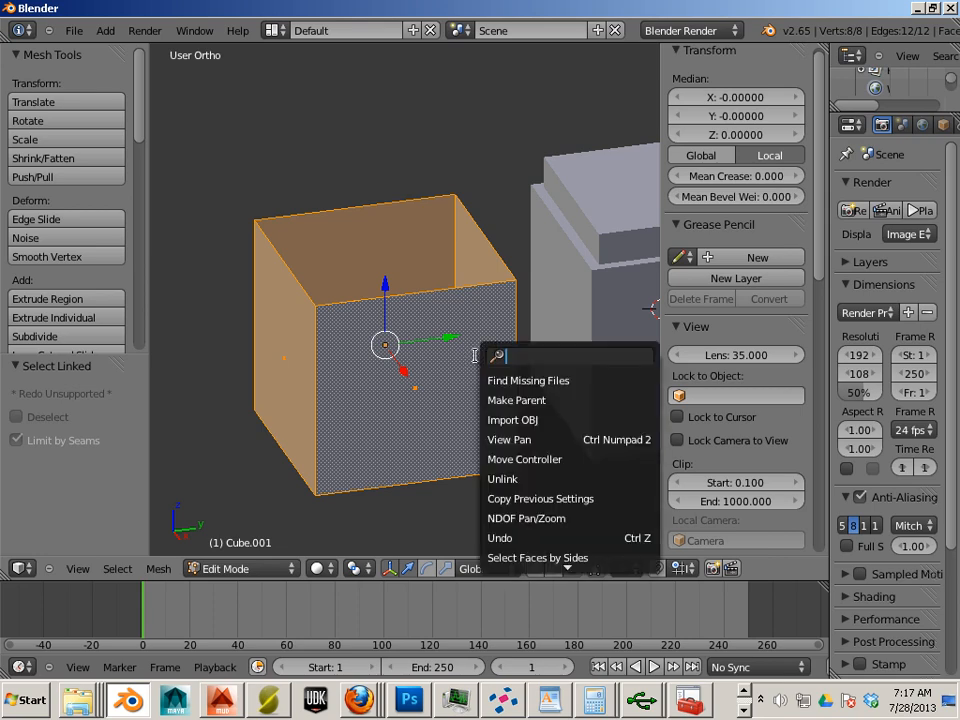
{"action": "type", "text": "sol"}
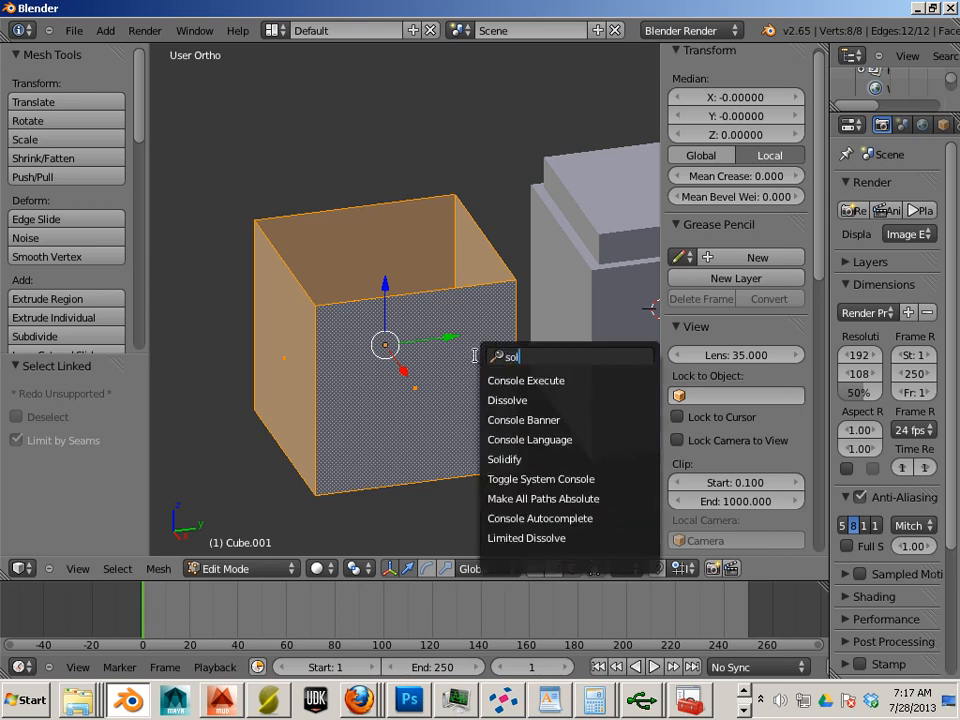
{"action": "left_click", "coordinate": [505, 457]}
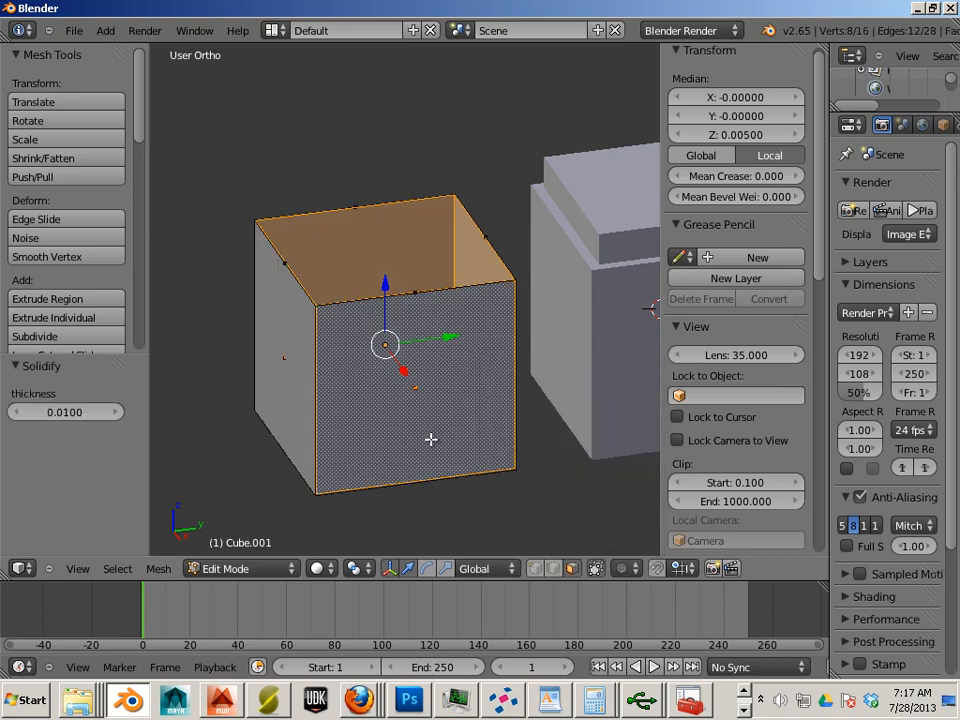
{"action": "left_click_drag", "start_coordinate": [75, 418], "coordinate": [125, 421]}
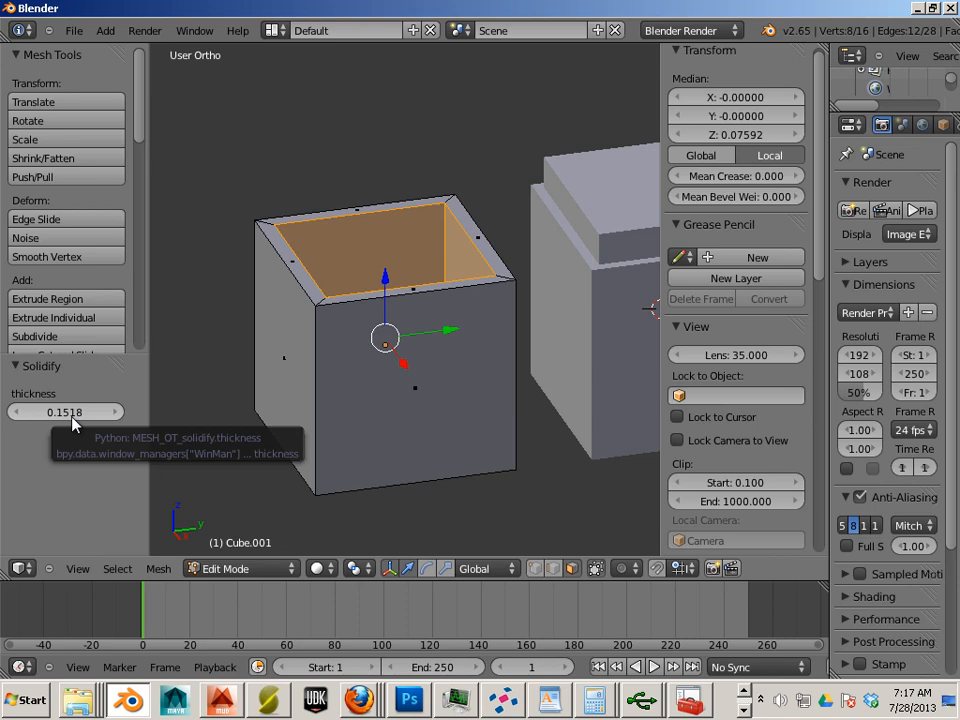
Inspect the thickened box's walls in wireframe, clear the face selection and return to solid shading.
{"action": "key", "text": "z"}
{"action": "key", "text": "a"}
{"action": "middle_click_drag", "start_coordinate": [493, 285], "coordinate": [313, 366]}
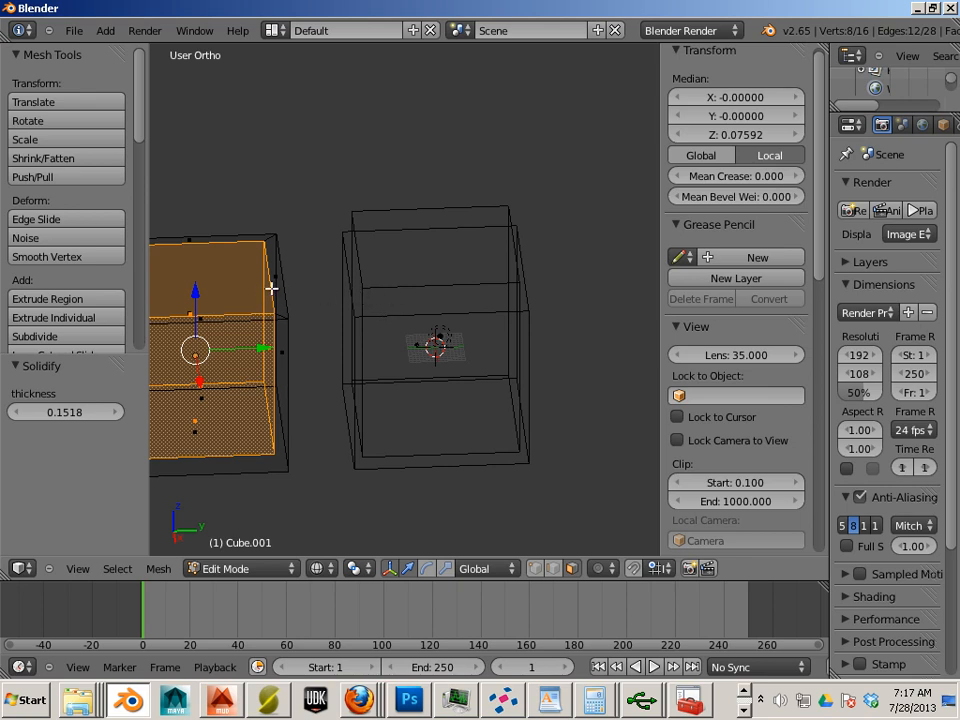
{"action": "middle_click_drag", "start_coordinate": [265, 314], "coordinate": [405, 311], "text": "shift"}
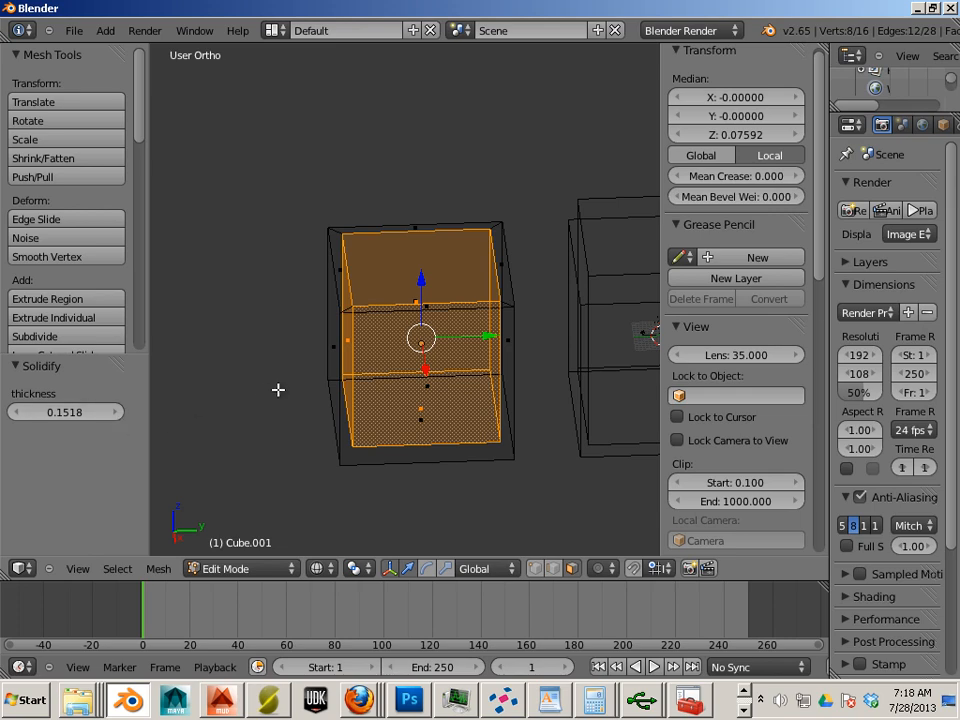
{"action": "key", "text": "a"}
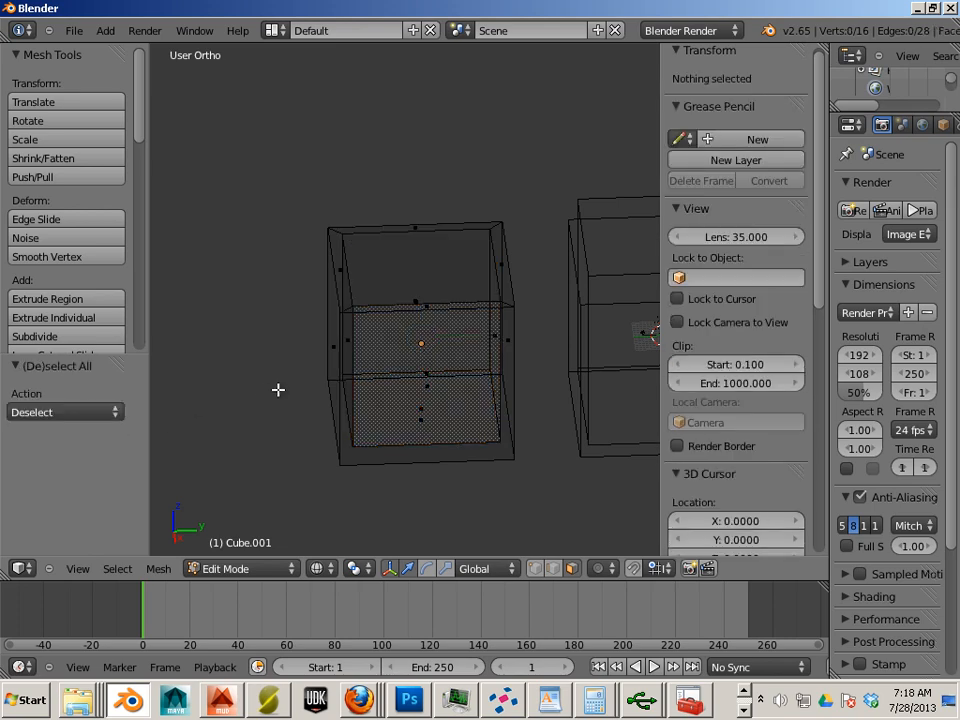
{"action": "key", "text": "z"}
{"action": "mouse_move", "coordinate": [394, 369]}
{"action": "middle_mouse_down"}
{"action": "mouse_move", "coordinate": [341, 379]}
{"action": "mouse_move", "coordinate": [512, 431]}
{"action": "mouse_move", "coordinate": [459, 409]}
{"action": "mouse_move", "coordinate": [579, 407]}
{"action": "mouse_move", "coordinate": [410, 351]}
{"action": "middle_mouse_up"}
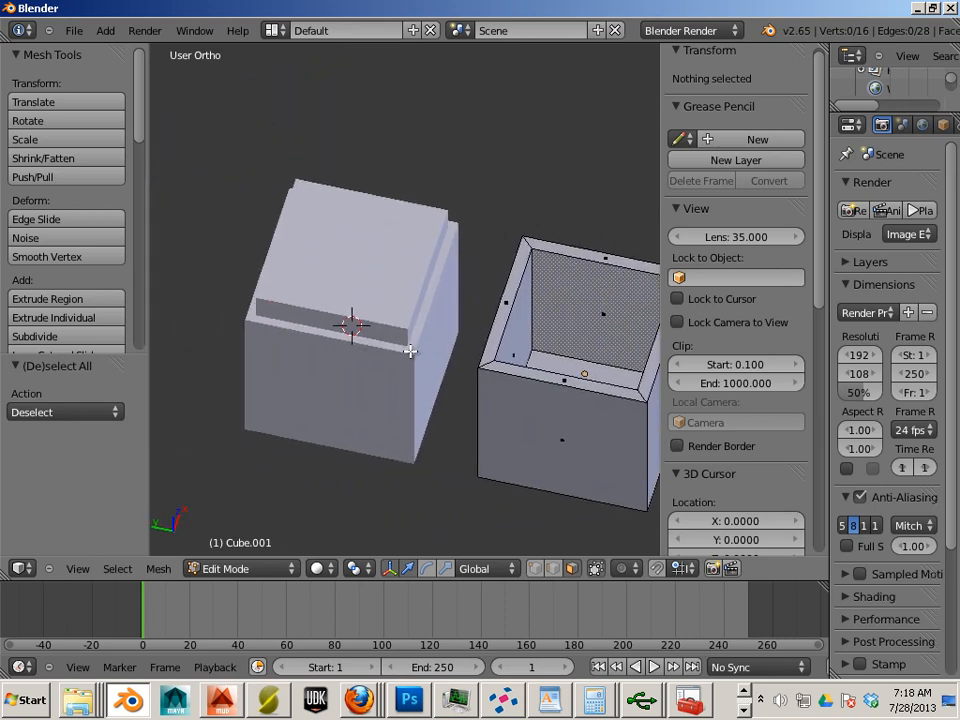
Return to object mode, select the smaller inner cube and rename it 01_cube.
{"action": "key", "text": "Tab"}
{"action": "right_click", "coordinate": [388, 386]}
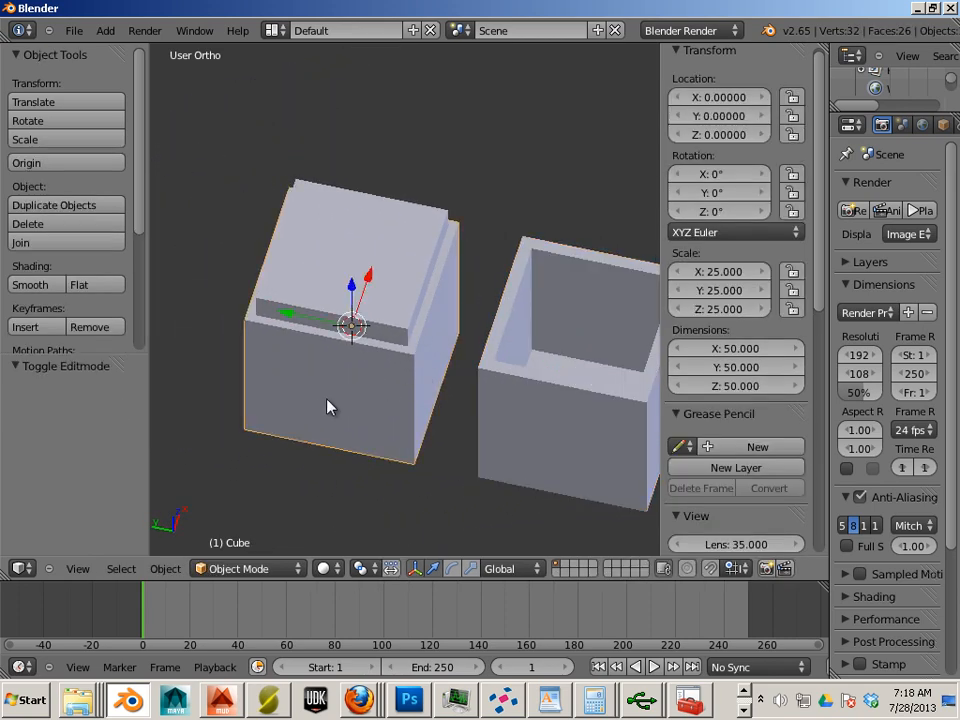
{"action": "middle_click_drag", "start_coordinate": [330, 407], "coordinate": [324, 349]}
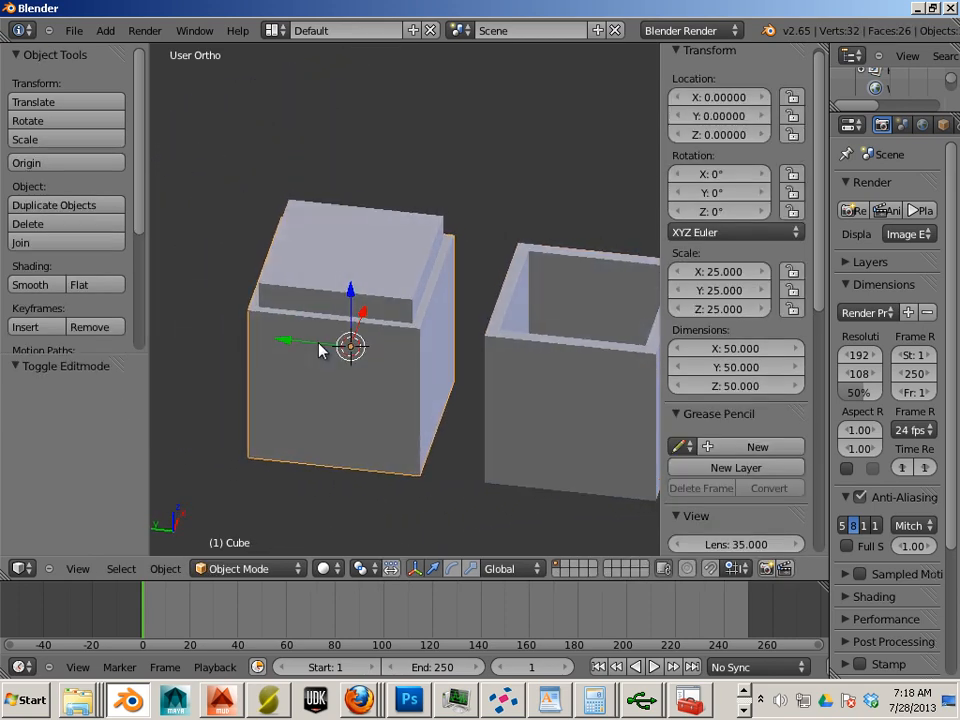
{"action": "right_click", "coordinate": [394, 306]}
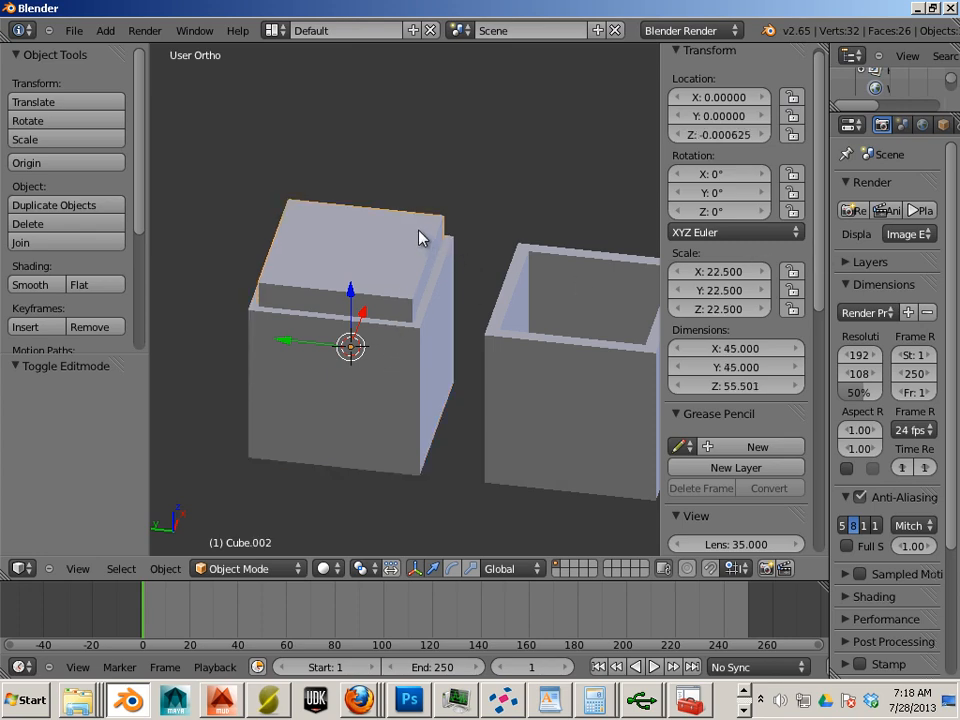
{"action": "left_click_drag", "start_coordinate": [829, 236], "coordinate": [618, 236]}
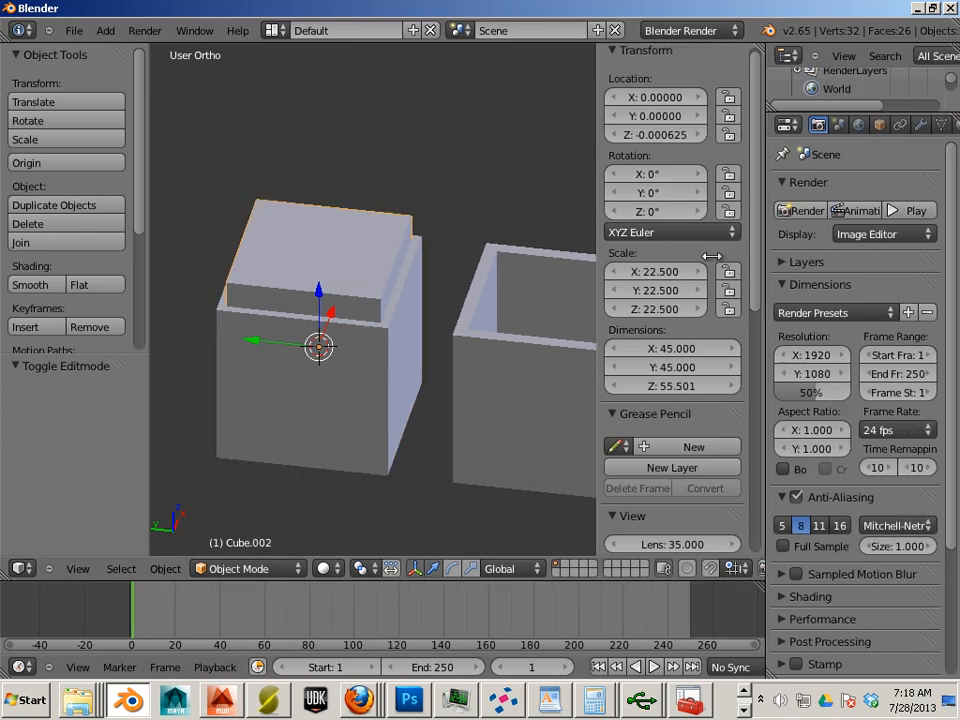
{"action": "left_click", "coordinate": [730, 126]}
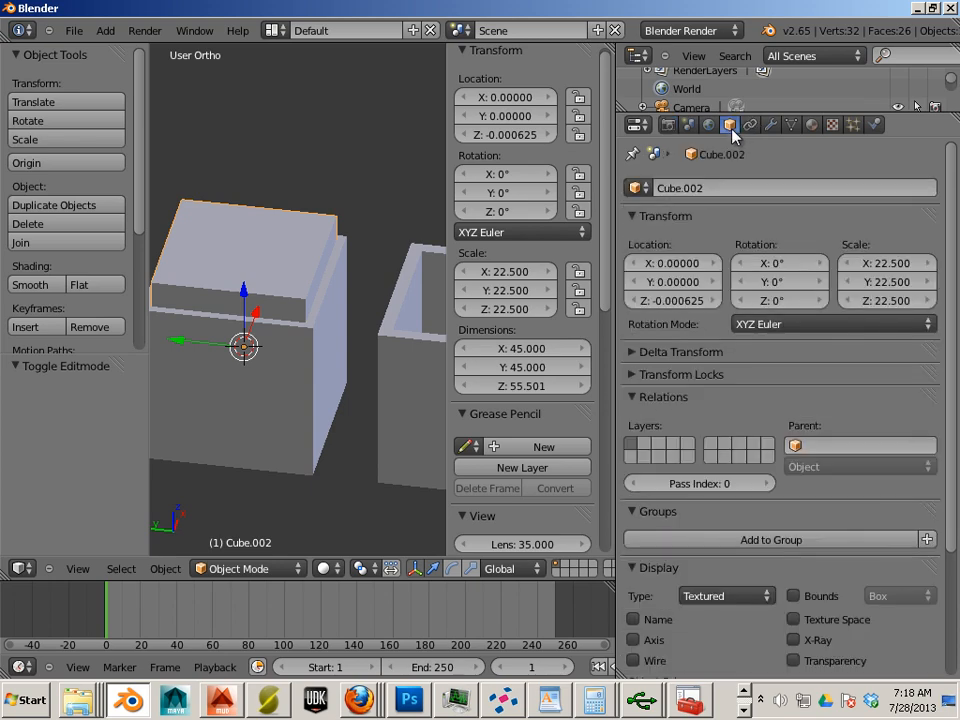
{"action": "left_click", "coordinate": [731, 186]}
{"action": "type", "text": "01_cube"}
{"action": "key", "text": "Return"}
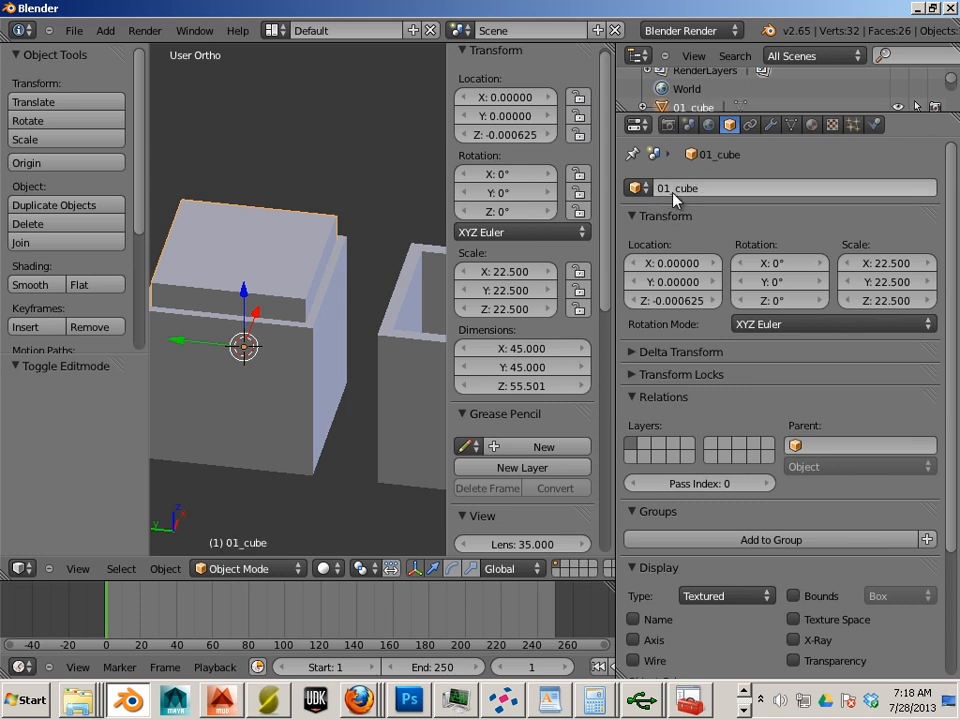
Add a Boolean modifier with the Difference operation to the outer 50-unit cube.
{"action": "right_click", "coordinate": [347, 316]}
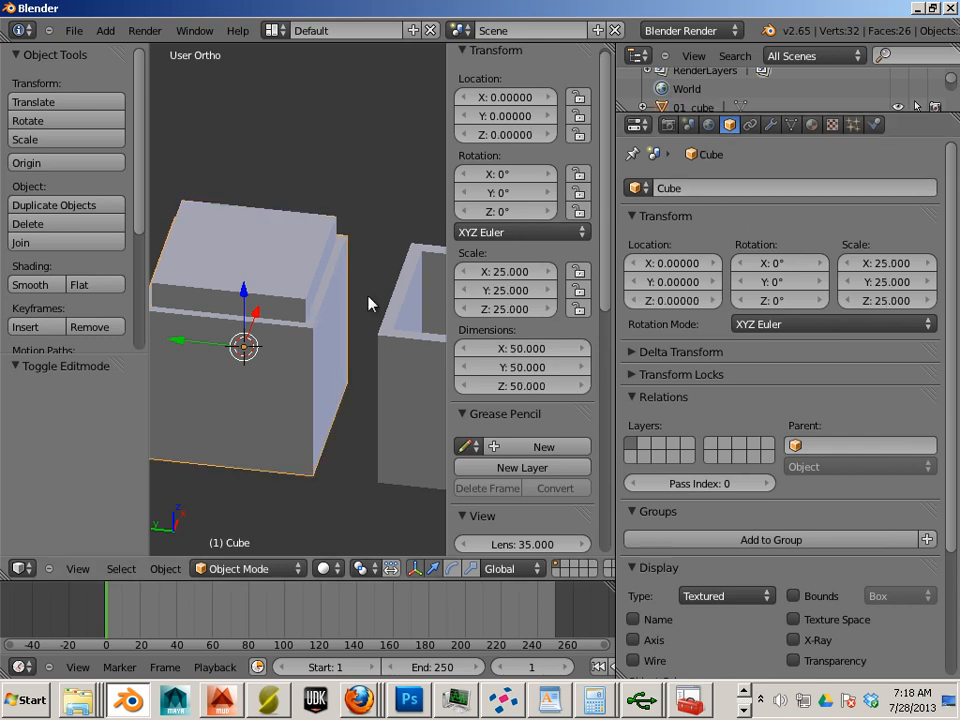
{"action": "left_click", "coordinate": [769, 124]}
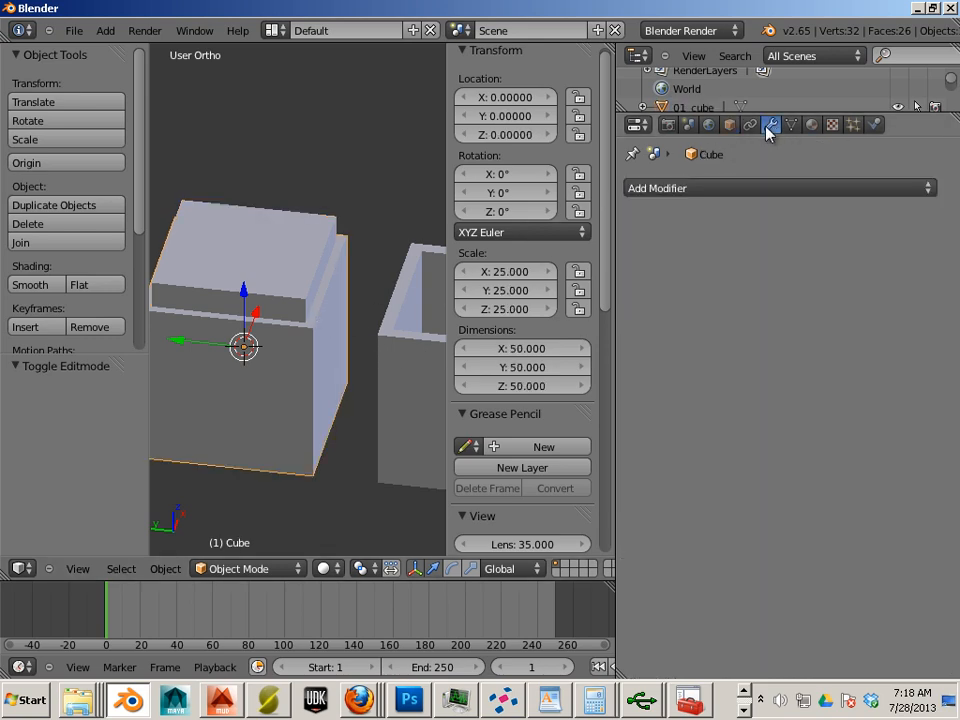
{"action": "left_click", "coordinate": [731, 193]}
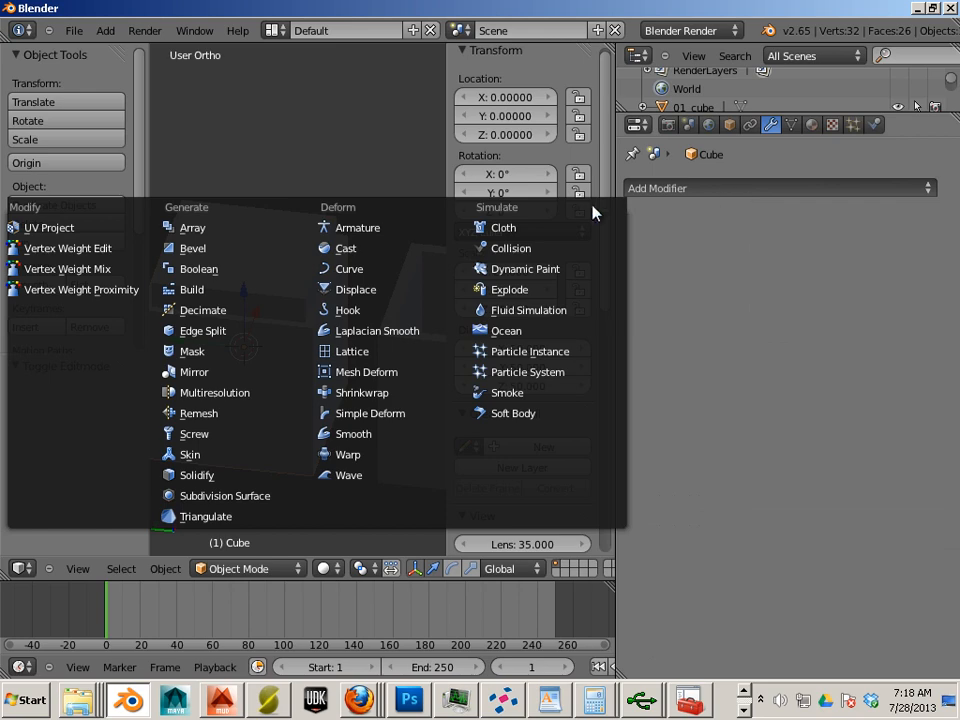
{"action": "left_click", "coordinate": [248, 276]}
{"action": "left_click", "coordinate": [700, 297]}
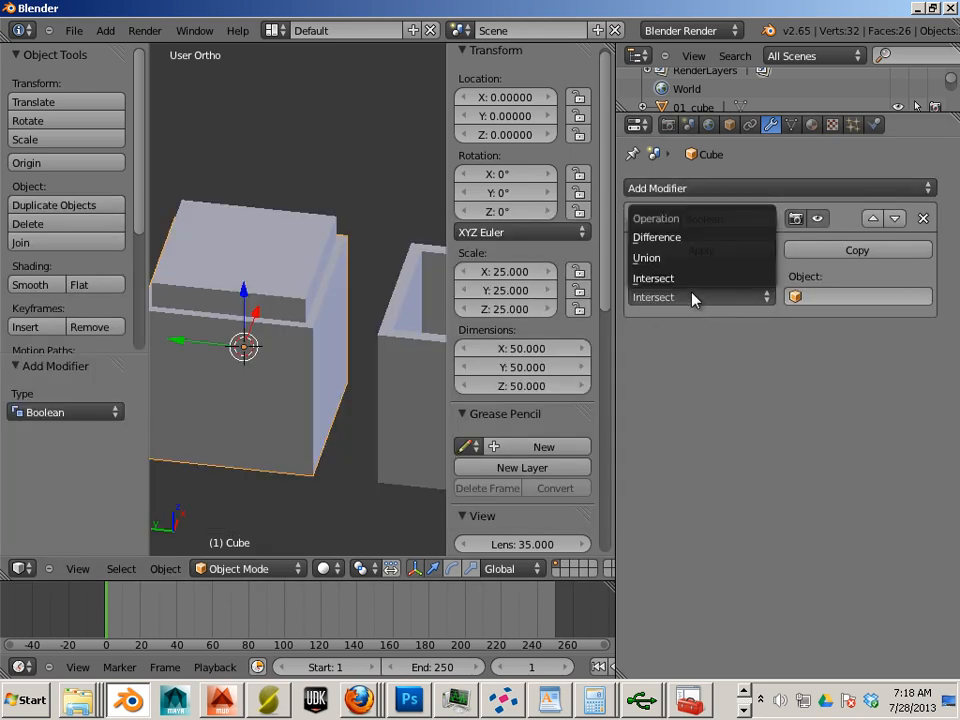
{"action": "left_click", "coordinate": [684, 251]}
Set 01_cube as the Boolean modifier's object and apply the modifier.
{"action": "left_click", "coordinate": [791, 296]}
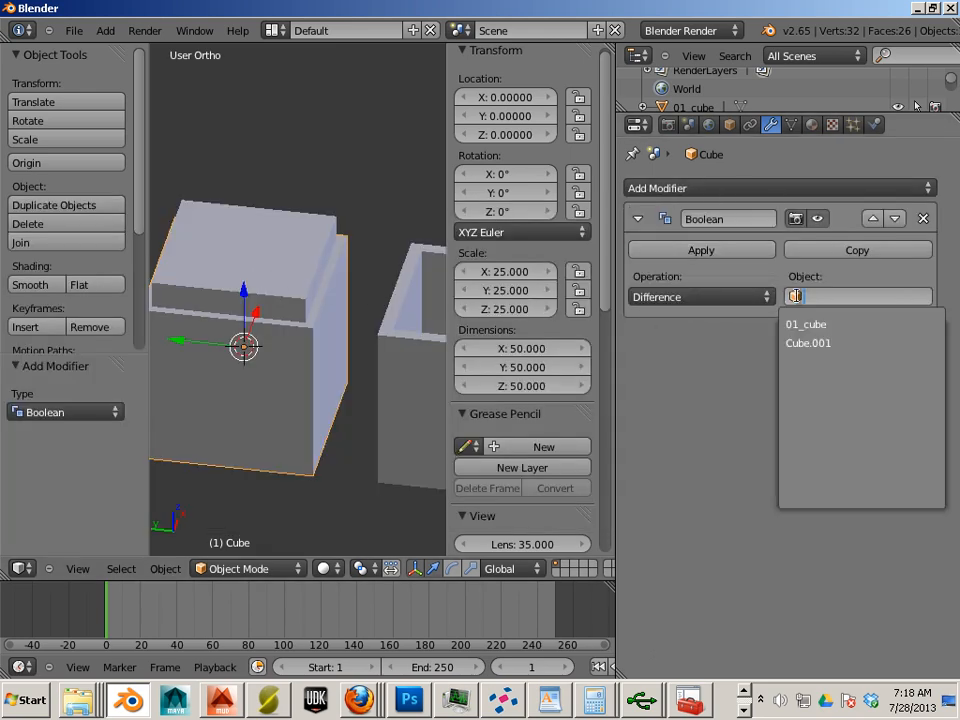
{"action": "left_click", "coordinate": [800, 326]}
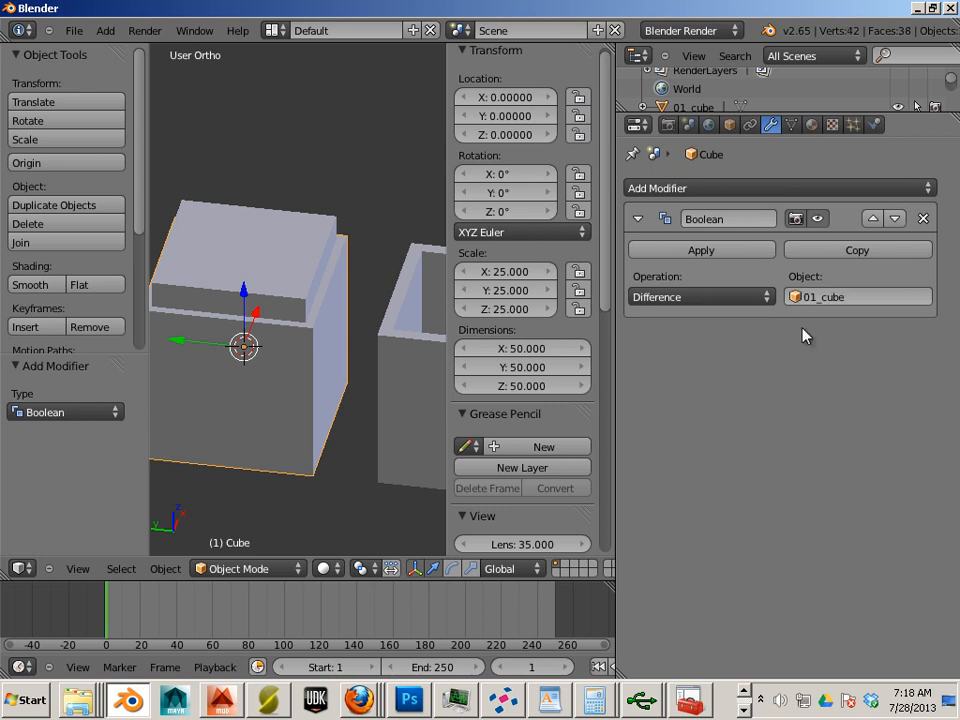
{"action": "left_click", "coordinate": [700, 252]}
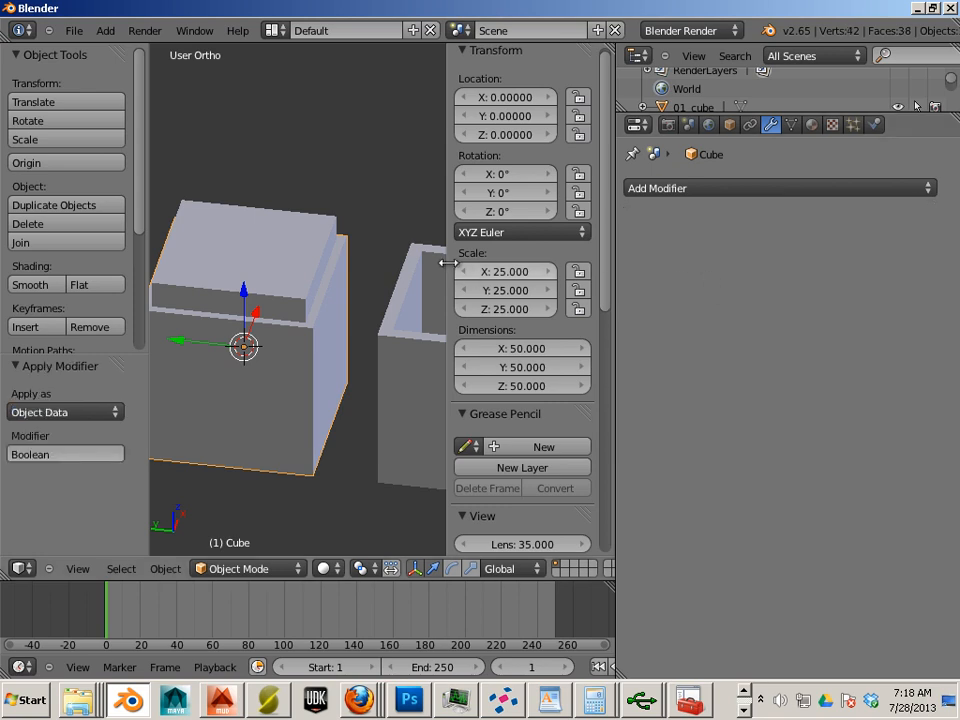
Select the inner cutting cube 01_cube and raise it about 96 units along Z, clear of the hollowed outer cube.
{"action": "scroll", "coordinate": [298, 261], "scroll_direction": "down", "scroll_amount": 2}
{"action": "right_click", "coordinate": [268, 290]}
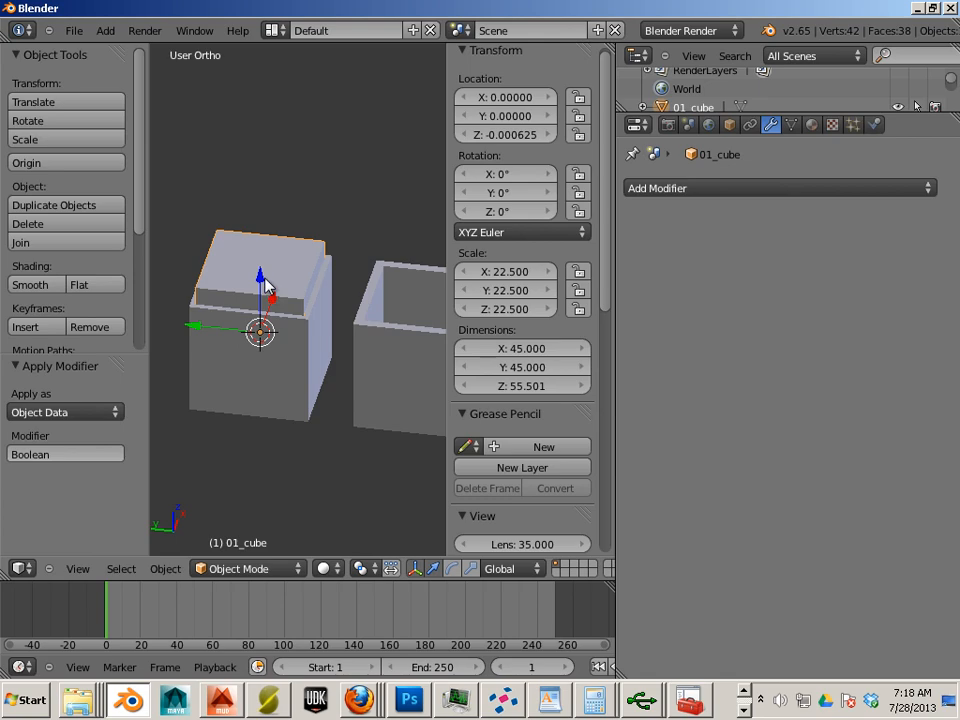
{"action": "left_click_drag", "start_coordinate": [268, 290], "coordinate": [266, 92]}
{"action": "scroll", "coordinate": [283, 296], "scroll_direction": "up", "scroll_amount": 5}
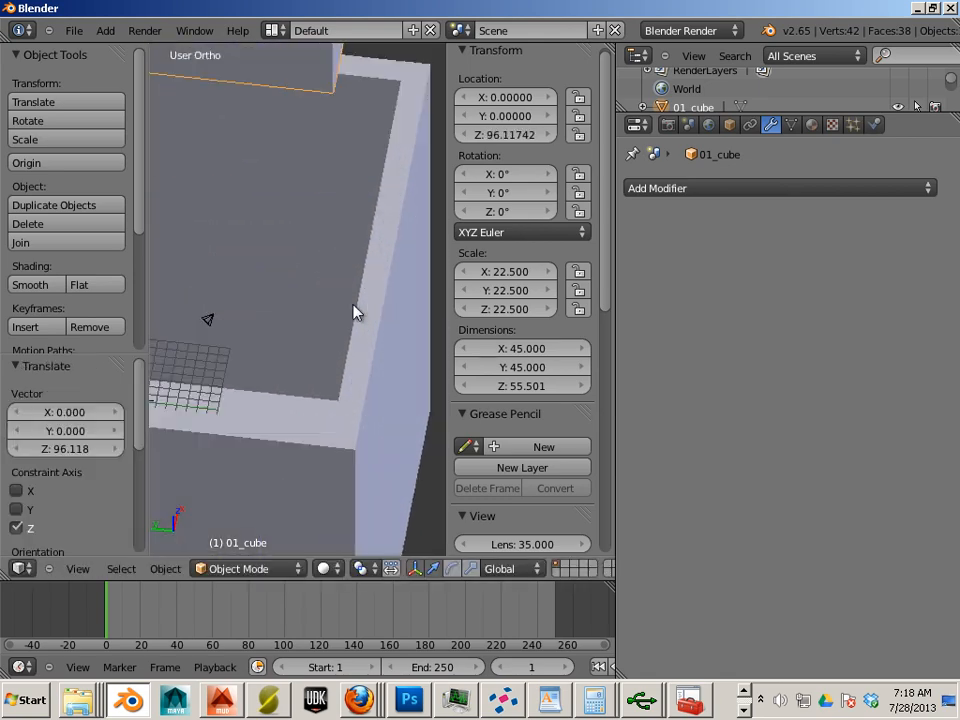
{"action": "scroll", "coordinate": [354, 313], "scroll_direction": "down", "scroll_amount": 2}
{"action": "scroll", "coordinate": [300, 283], "scroll_direction": "down", "scroll_amount": 4}
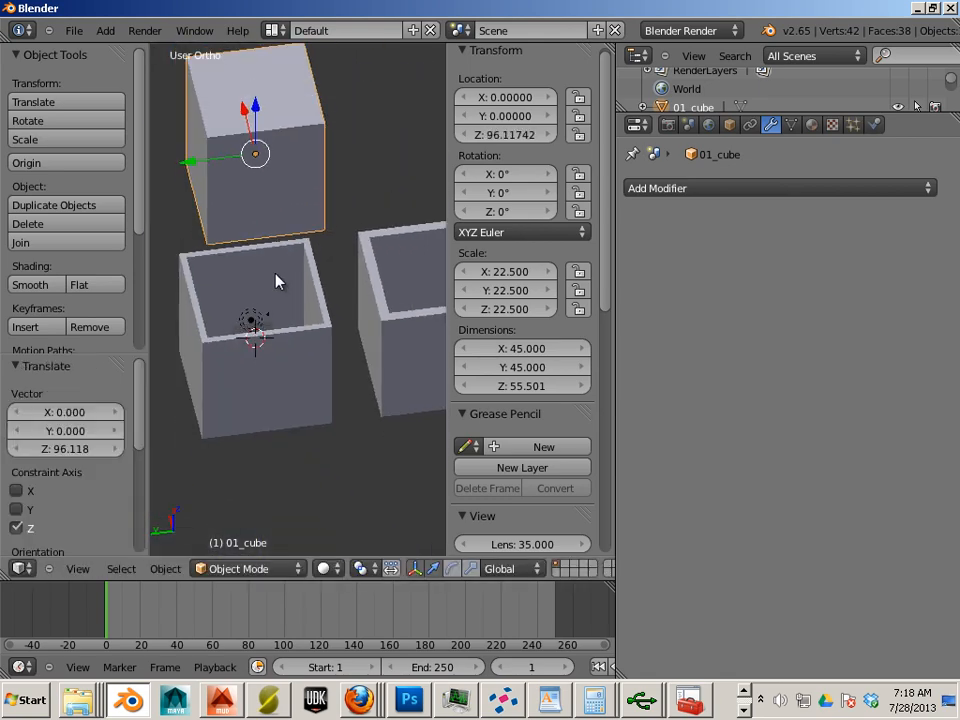
{"action": "middle_click_drag", "start_coordinate": [279, 279], "coordinate": [340, 293]}
{"action": "scroll", "coordinate": [406, 300], "scroll_direction": "down", "scroll_amount": 2}
{"action": "middle_click_drag", "start_coordinate": [298, 335], "coordinate": [336, 317]}
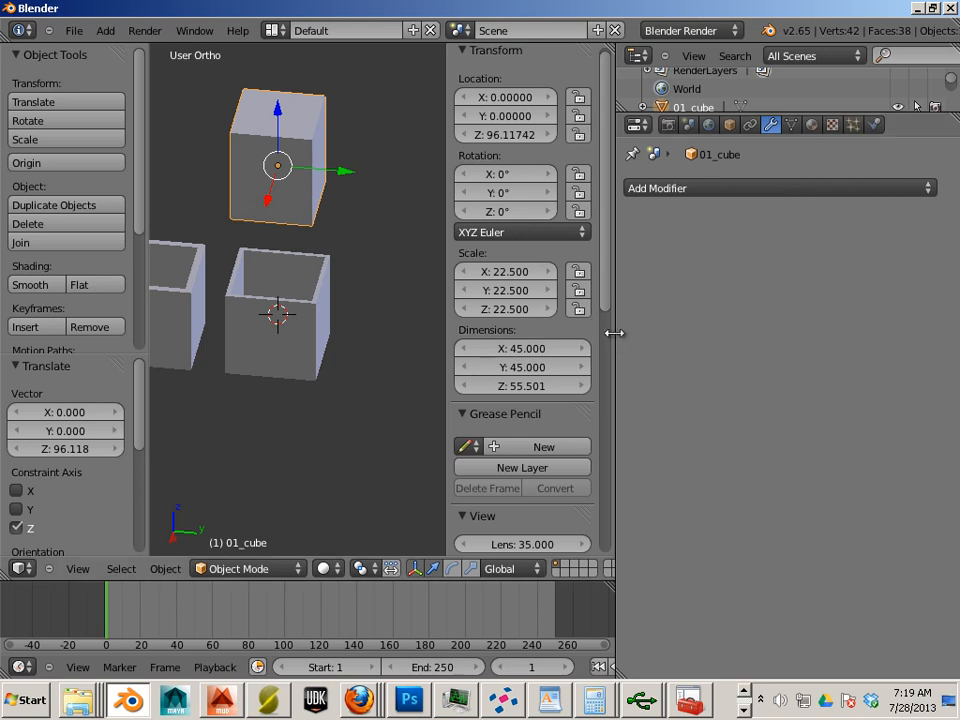
Widen the 3D viewport and turn on Backface Culling in its display settings.
{"action": "left_click_drag", "start_coordinate": [615, 332], "coordinate": [838, 336]}
{"action": "middle_click_drag", "start_coordinate": [482, 310], "coordinate": [475, 328], "text": "shift"}
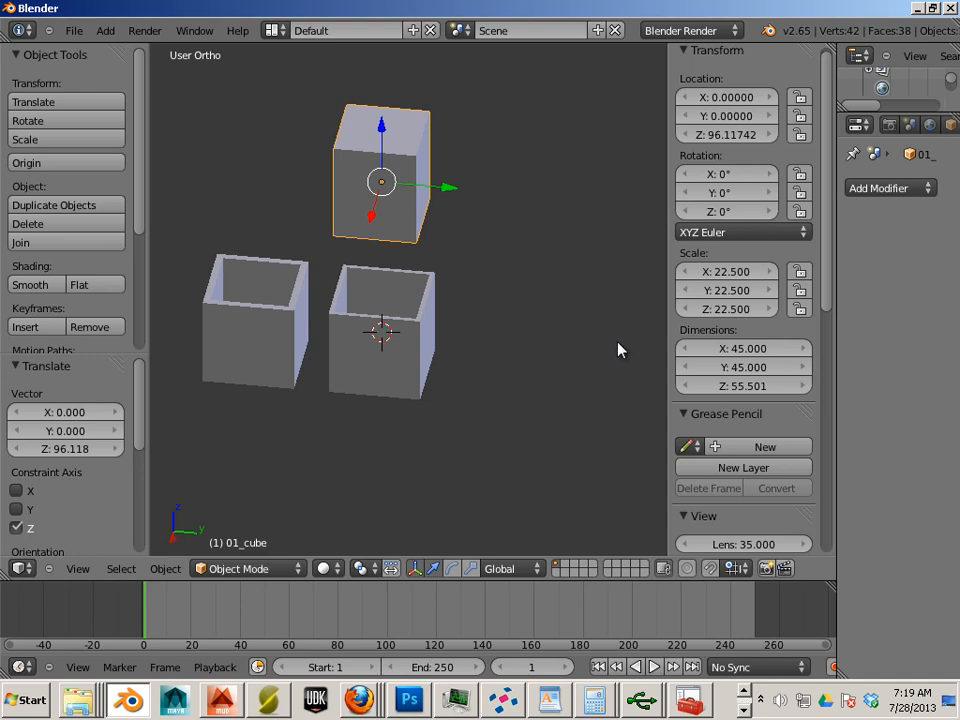
{"action": "scroll", "coordinate": [709, 364], "scroll_direction": "down", "scroll_amount": 10}
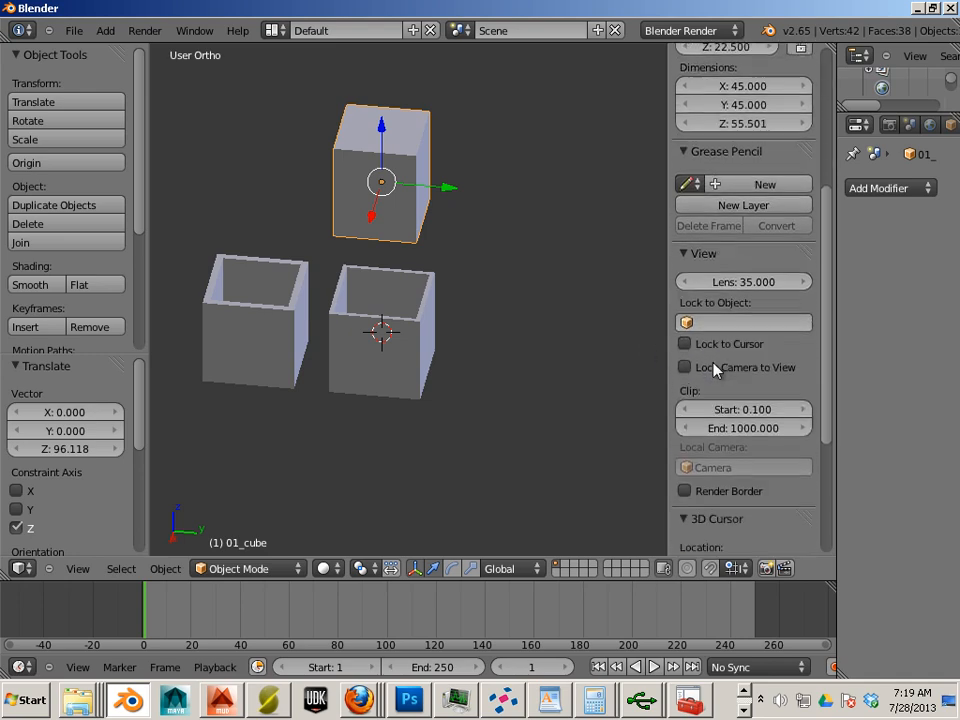
{"action": "scroll", "coordinate": [713, 377], "scroll_direction": "down", "scroll_amount": 4}
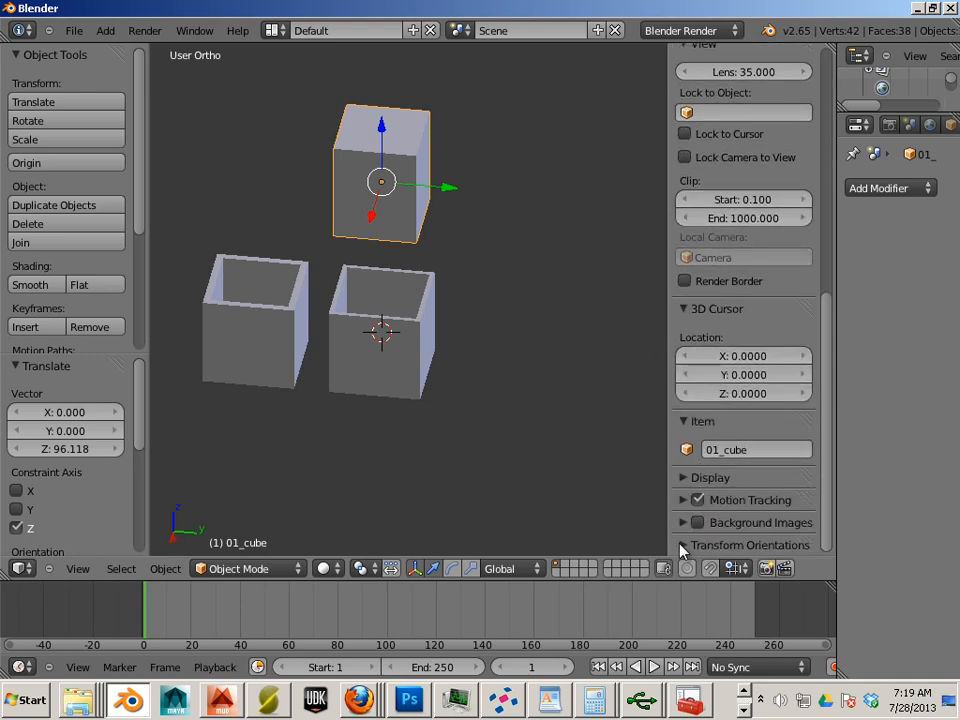
{"action": "left_click", "coordinate": [686, 478]}
{"action": "scroll", "coordinate": [687, 470], "scroll_direction": "down", "scroll_amount": 3}
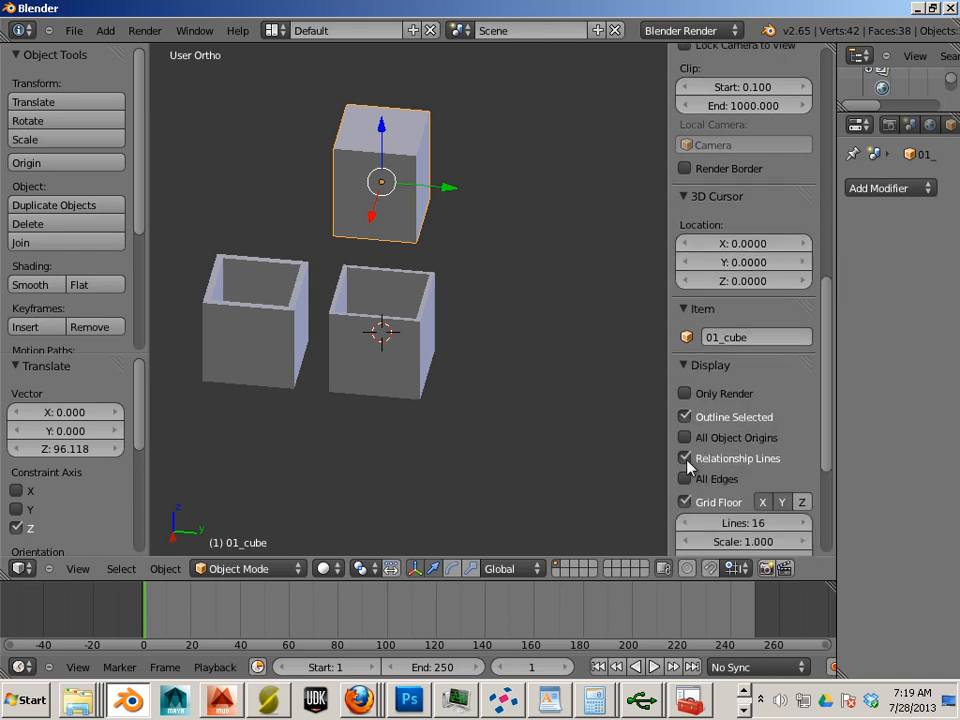
{"action": "left_click", "coordinate": [686, 457]}
{"action": "scroll", "coordinate": [686, 457], "scroll_direction": "down", "scroll_amount": 3}
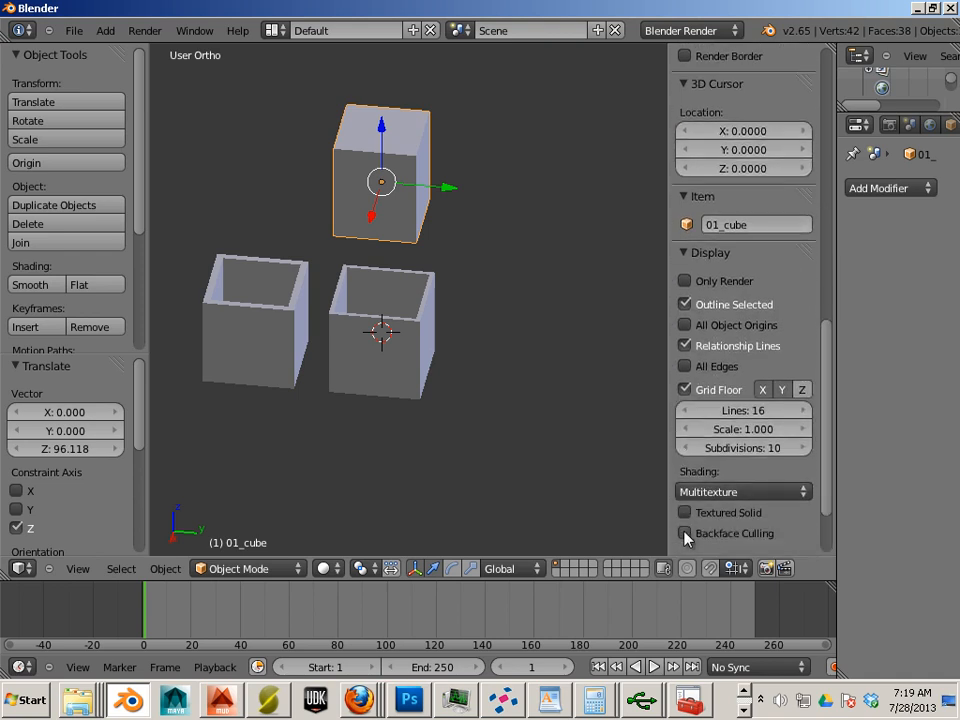
Select the solidified box Cube.001, enter Edit Mode and select all of its faces.
{"action": "middle_click_drag", "start_coordinate": [381, 441], "coordinate": [508, 455], "text": "shift"}
{"action": "scroll", "coordinate": [455, 444], "scroll_direction": "up", "scroll_amount": 3}
{"action": "right_click", "coordinate": [424, 431]}
{"action": "scroll", "coordinate": [424, 431], "scroll_direction": "up", "scroll_amount": 1}
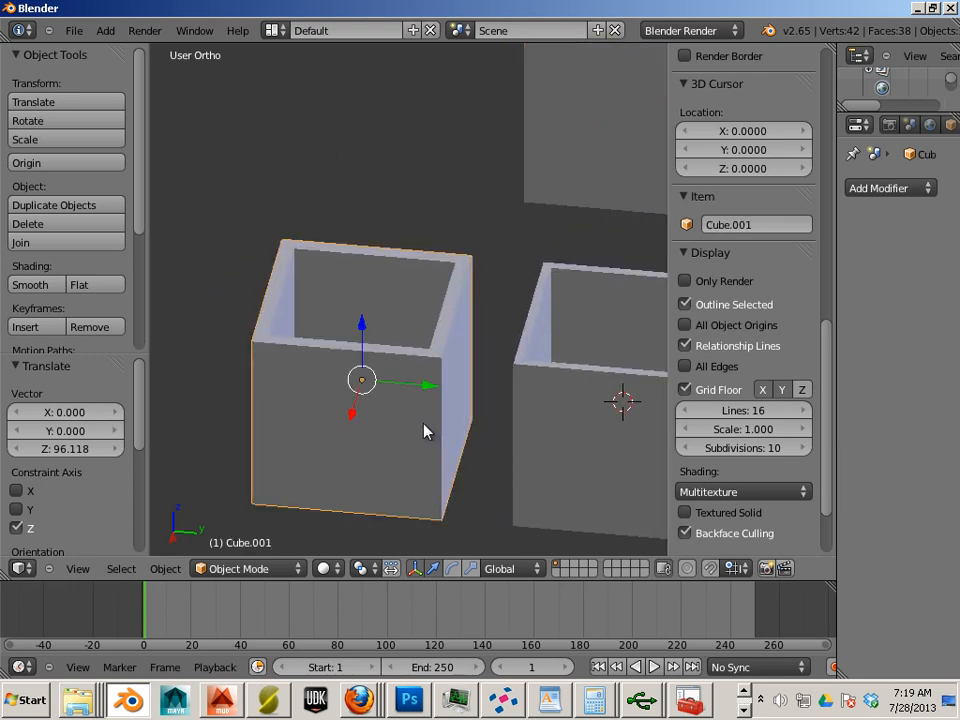
{"action": "key", "text": "Tab"}
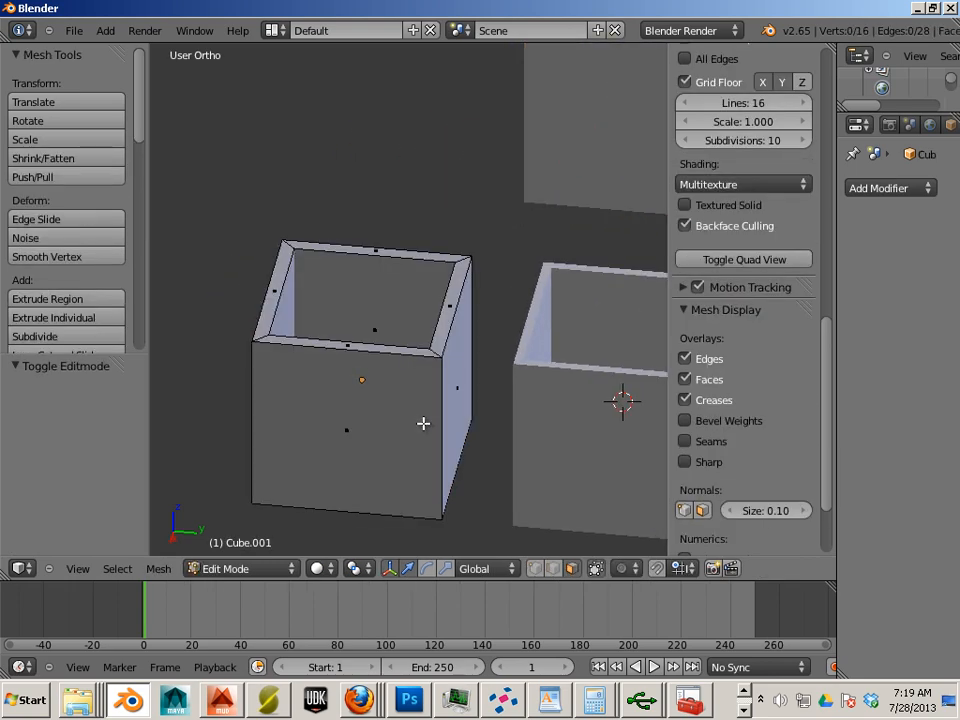
{"action": "key", "text": "a"}
Flip the normals of all the box's faces, clear the selection and inspect the walls.
{"action": "scroll", "coordinate": [86, 281], "scroll_direction": "down", "scroll_amount": 4}
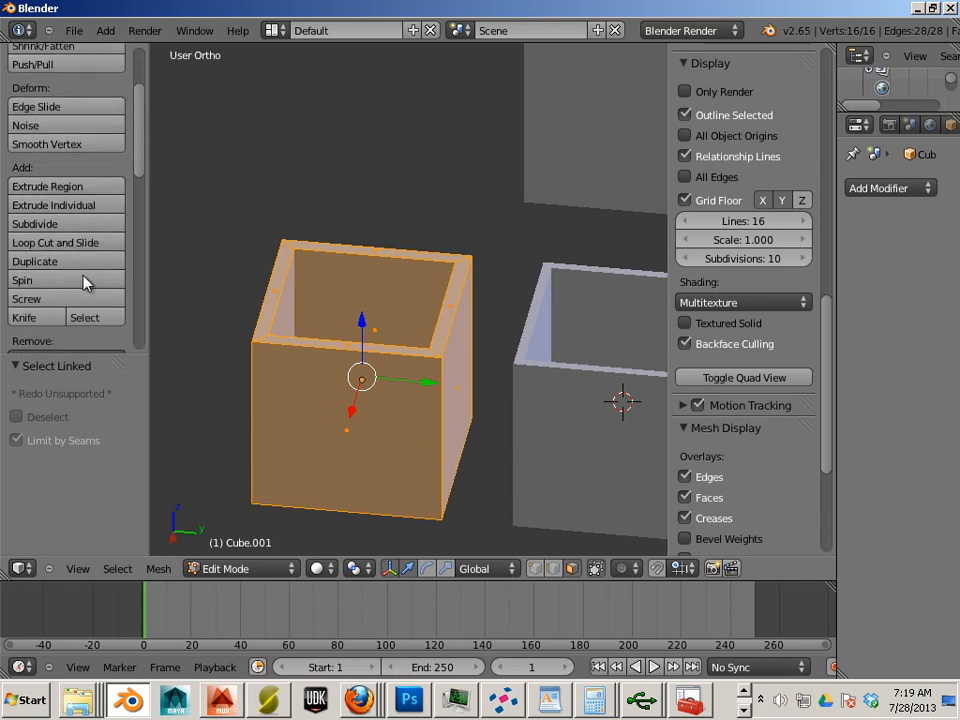
{"action": "scroll", "coordinate": [86, 281], "scroll_direction": "down", "scroll_amount": 3}
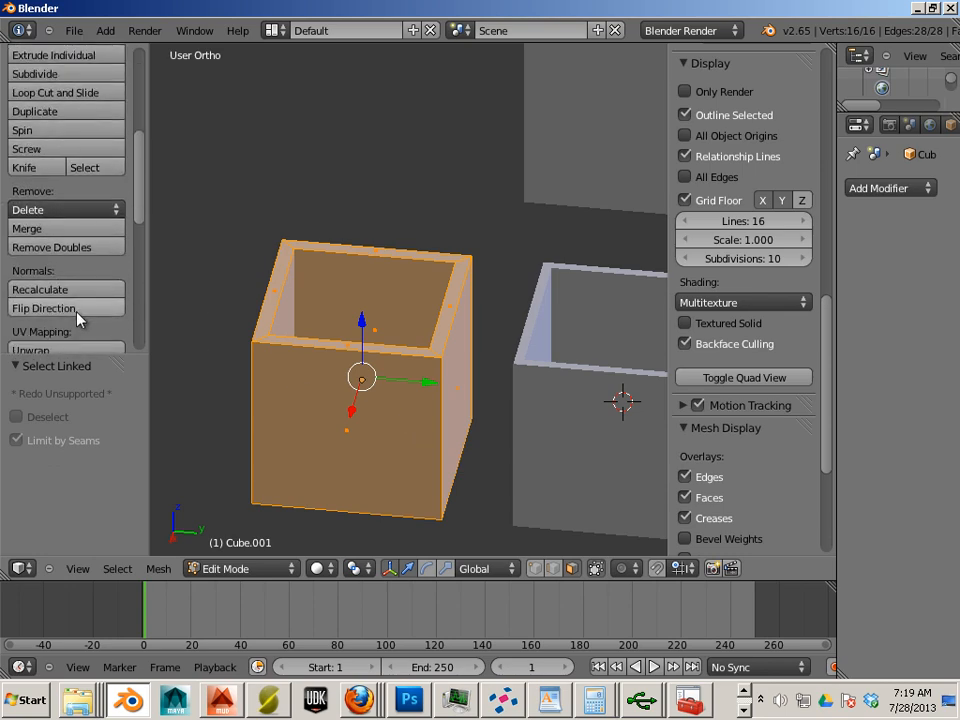
{"action": "left_click", "coordinate": [80, 309]}
{"action": "key", "text": "a"}
{"action": "key", "text": "Tab"}
{"action": "key", "text": "Tab"}
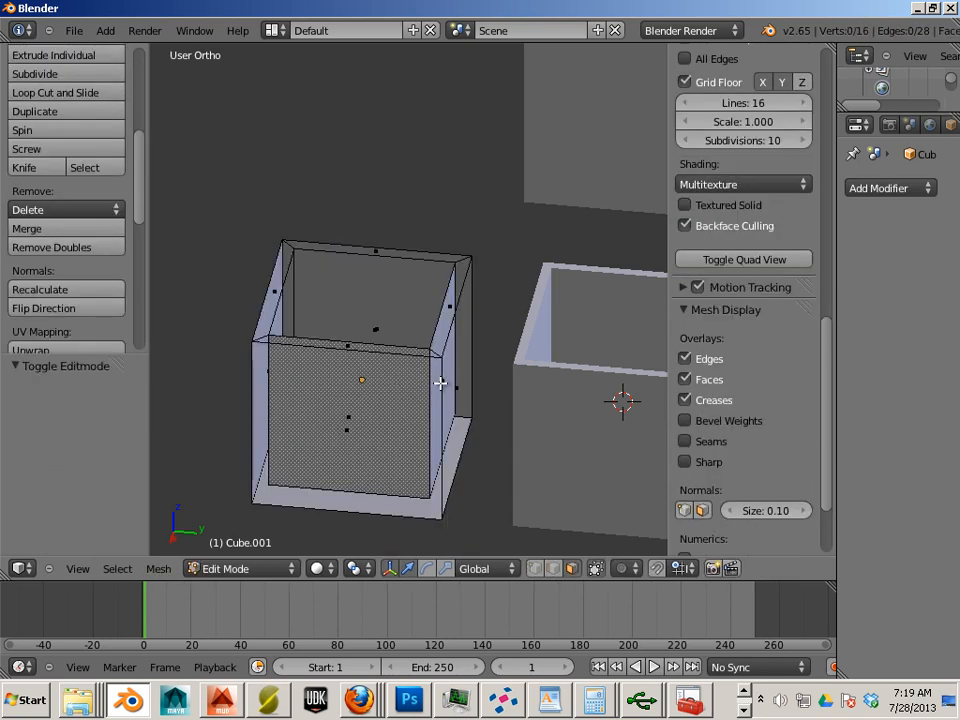
{"action": "middle_click_drag", "start_coordinate": [466, 323], "coordinate": [558, 326]}
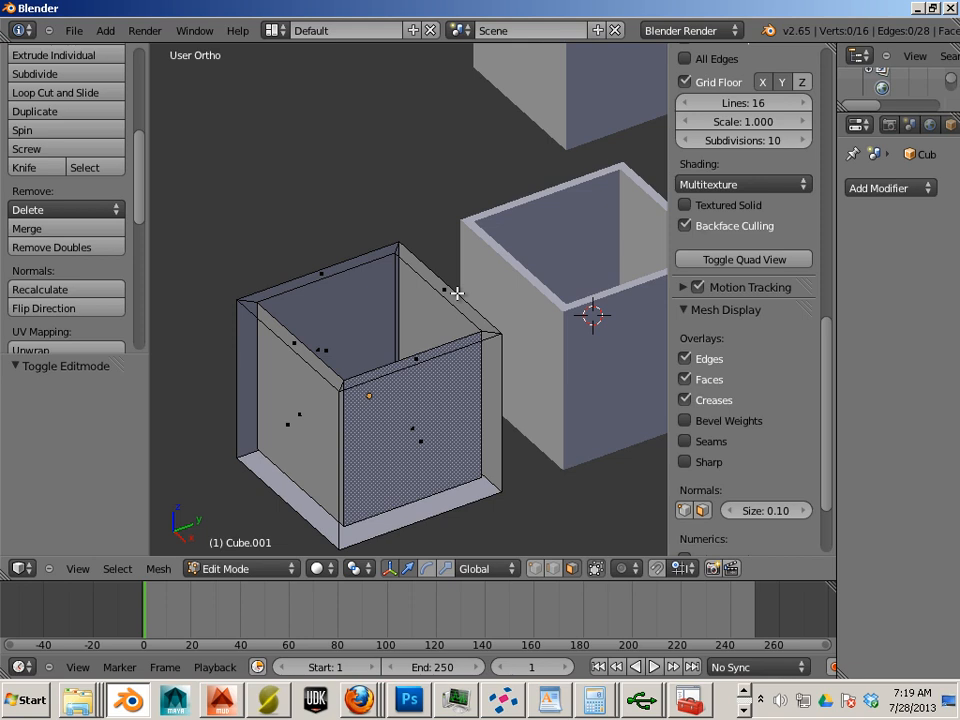
Select all linked faces of the solidified box and try flipping their normals again.
{"action": "right_click", "coordinate": [398, 316]}
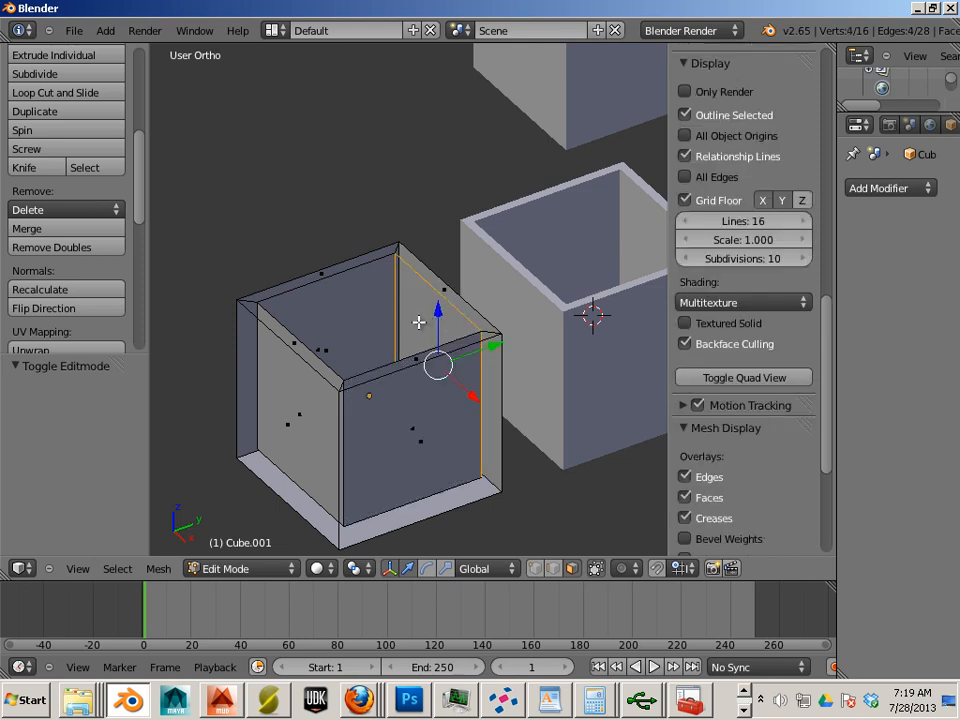
{"action": "key", "text": "l"}
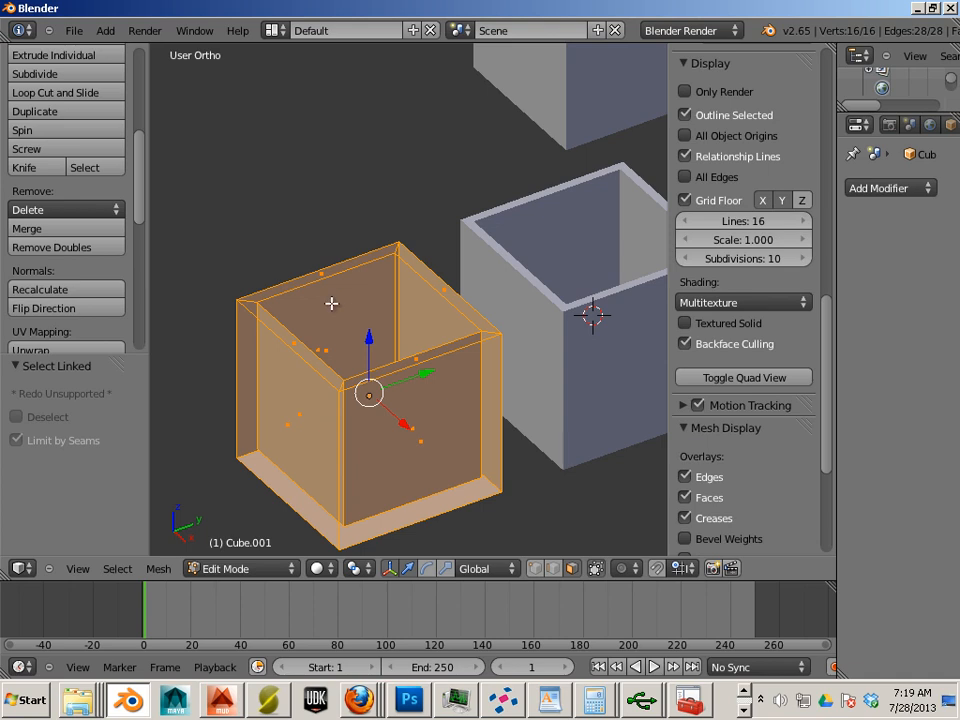
{"action": "left_click", "coordinate": [72, 309]}
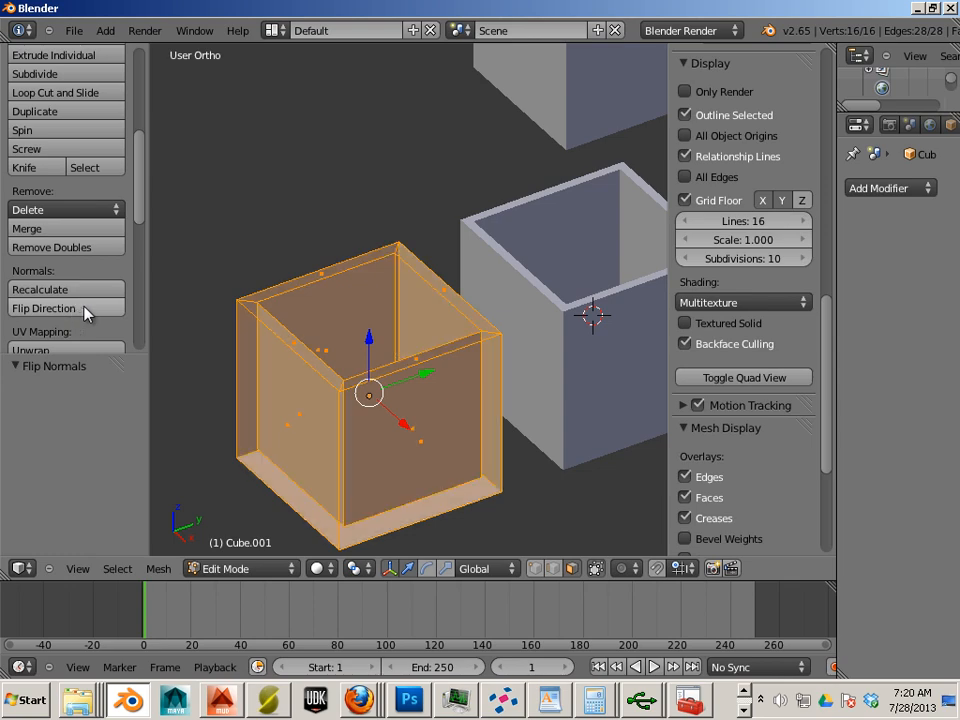
Flip the normal of one outer side face of the solidified box and clear the selection.
{"action": "right_click", "coordinate": [297, 425]}
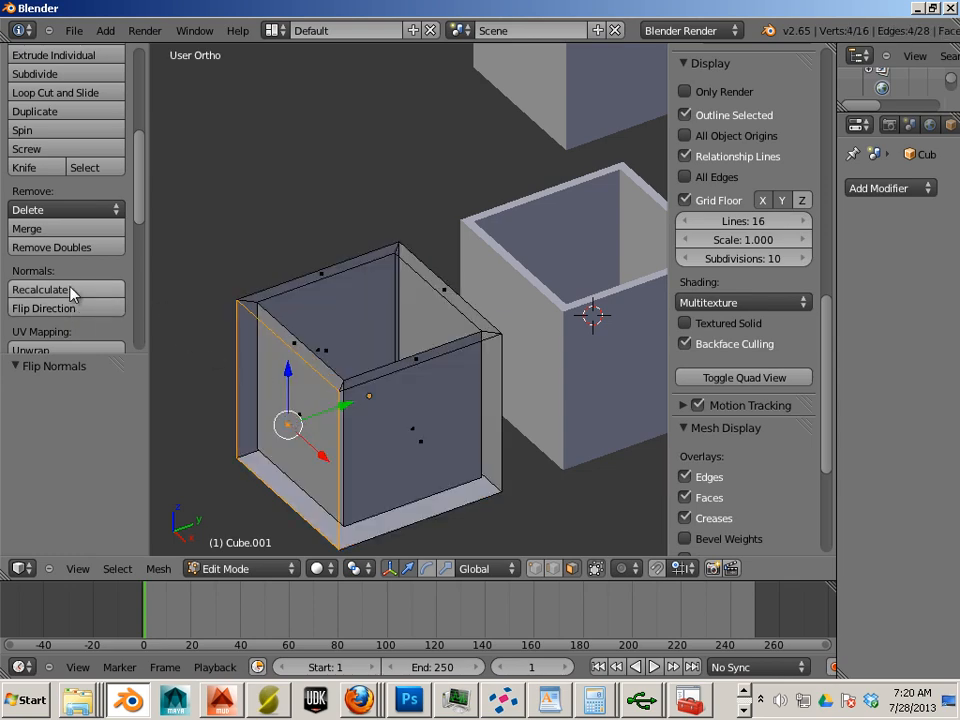
{"action": "left_click", "coordinate": [79, 309]}
{"action": "key", "text": "a"}
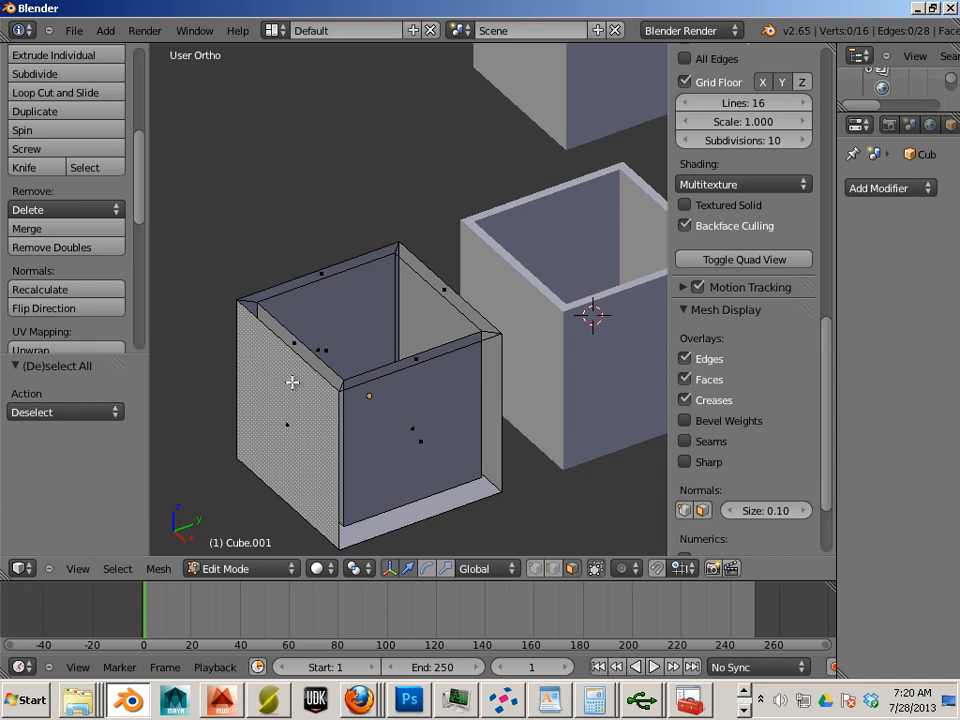
Select all linked faces of the box, recalculate their normals to the outside and clear the selection.
{"action": "key", "text": "l"}
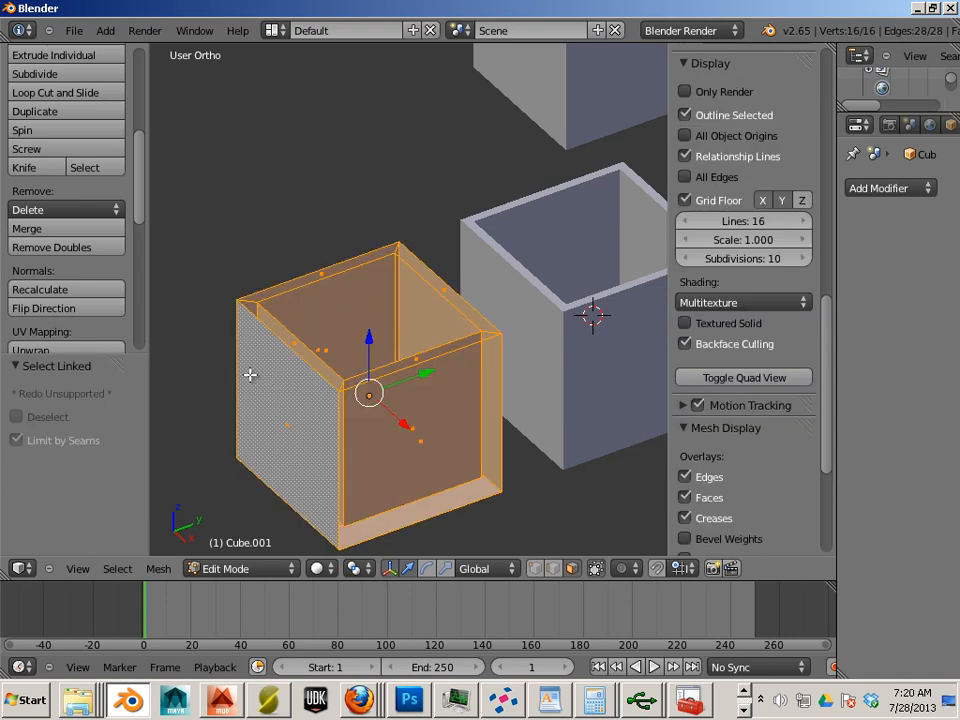
{"action": "left_click", "coordinate": [67, 290]}
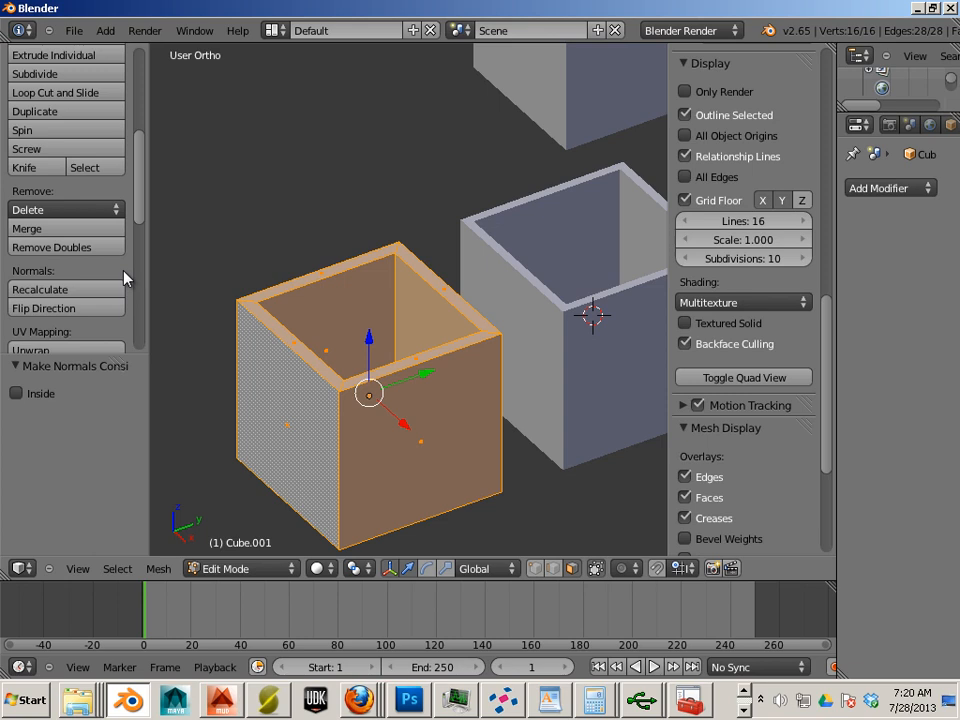
{"action": "scroll", "coordinate": [126, 279], "scroll_direction": "down", "scroll_amount": 3}
{"action": "scroll", "coordinate": [216, 272], "scroll_direction": "down", "scroll_amount": 3}
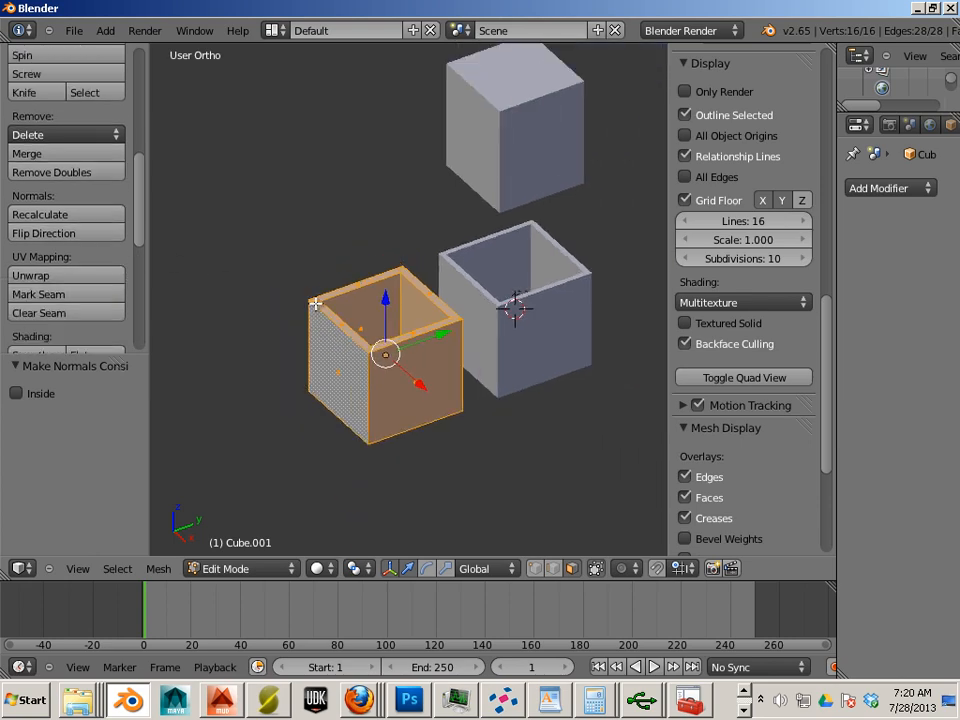
{"action": "key", "text": "a"}
{"action": "middle_click_drag", "start_coordinate": [240, 279], "coordinate": [465, 285]}
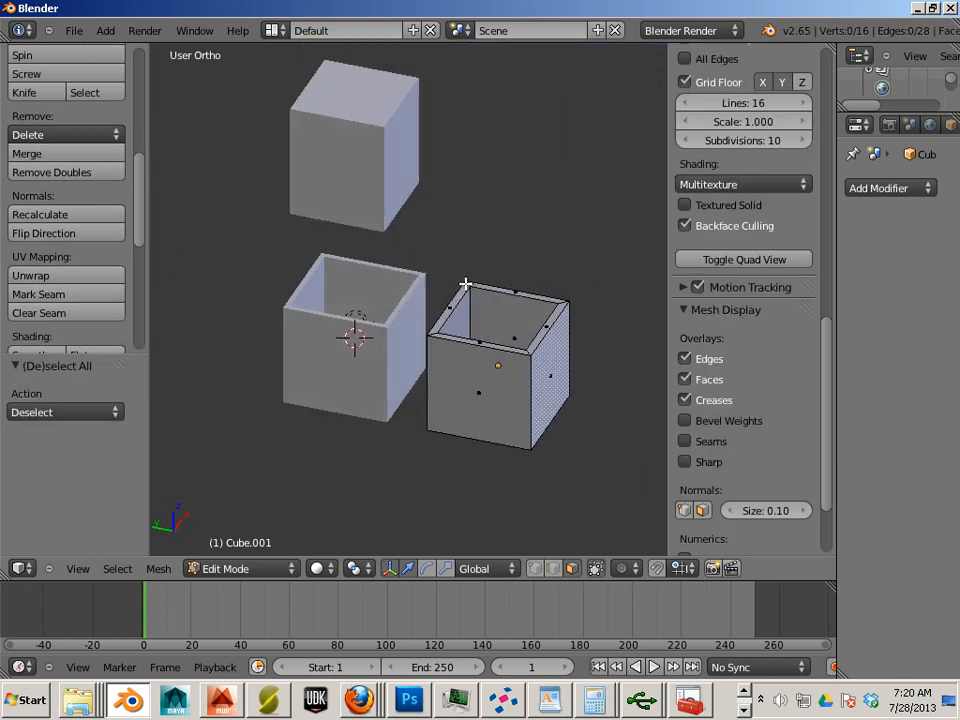
Return to object mode, lower 01_cube about 74 units along Z and move it about 92 units along Y, away from the boxes.
{"action": "key", "text": "Tab"}
{"action": "right_click", "coordinate": [371, 186]}
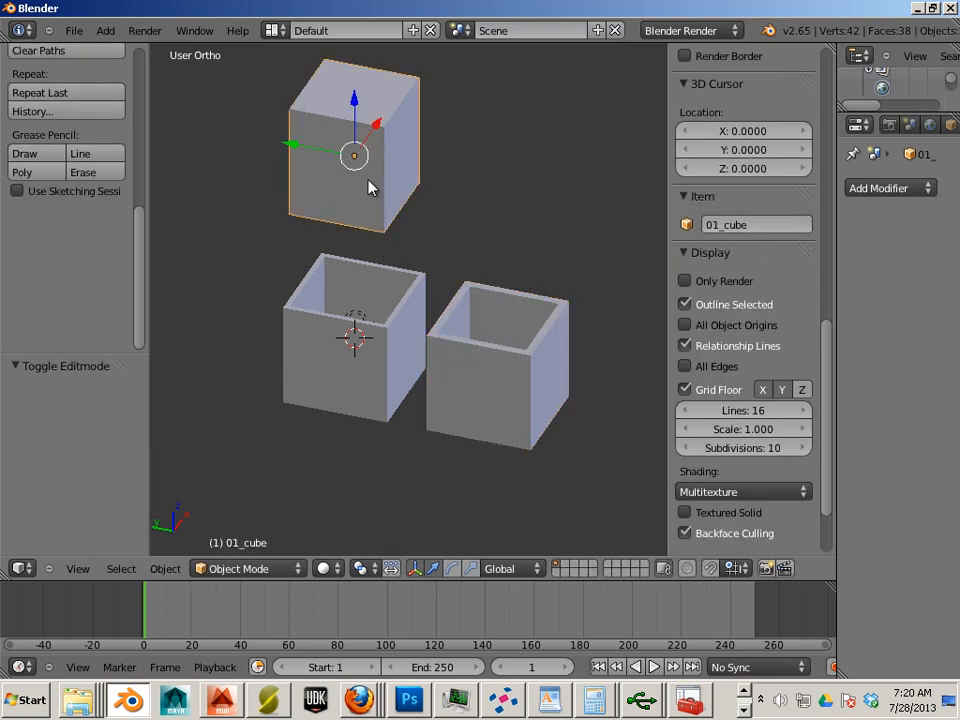
{"action": "key", "text": "g"}
{"action": "key", "text": "z"}
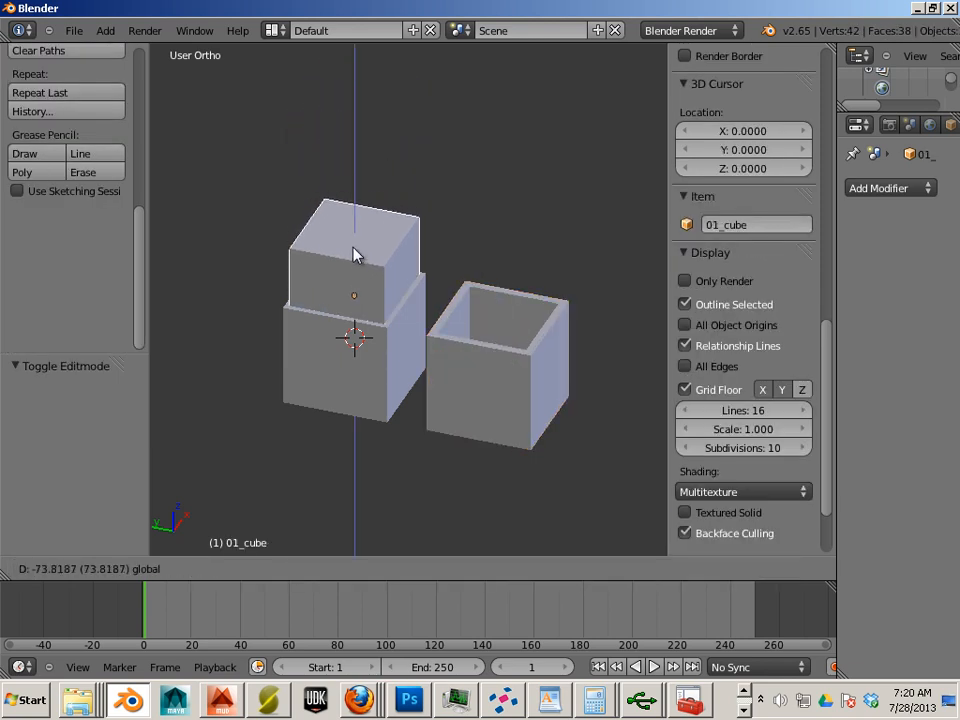
{"action": "left_click", "coordinate": [356, 258]}
{"action": "key", "text": "g"}
{"action": "key", "text": "y"}
{"action": "left_click", "coordinate": [131, 257]}
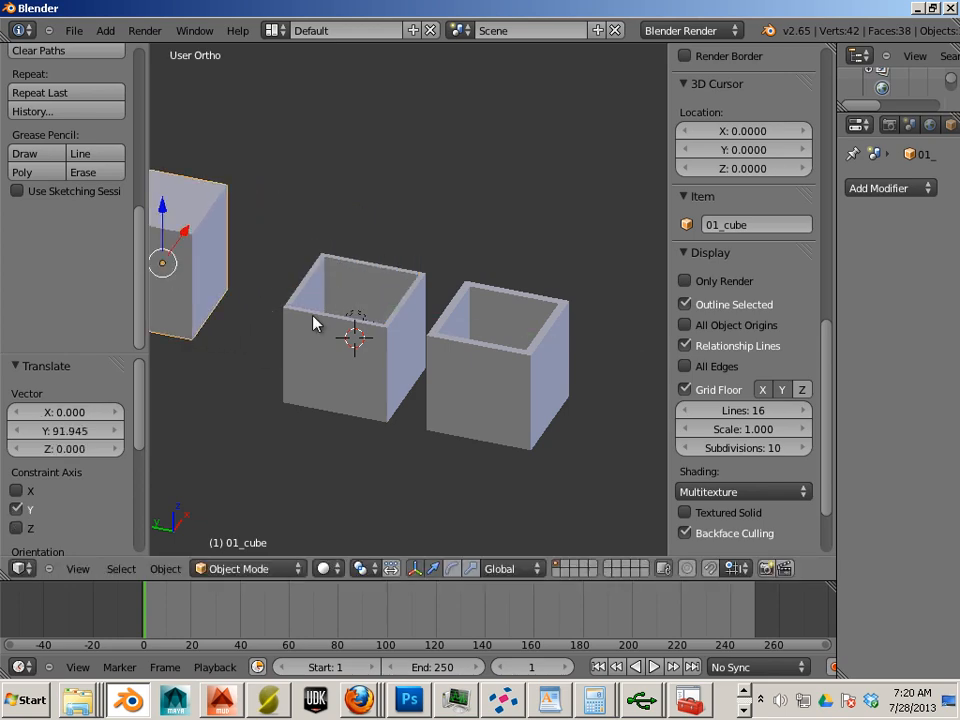
{"action": "middle_click_drag", "start_coordinate": [313, 321], "coordinate": [347, 304]}
{"action": "scroll", "coordinate": [347, 304], "scroll_direction": "up", "scroll_amount": 2}
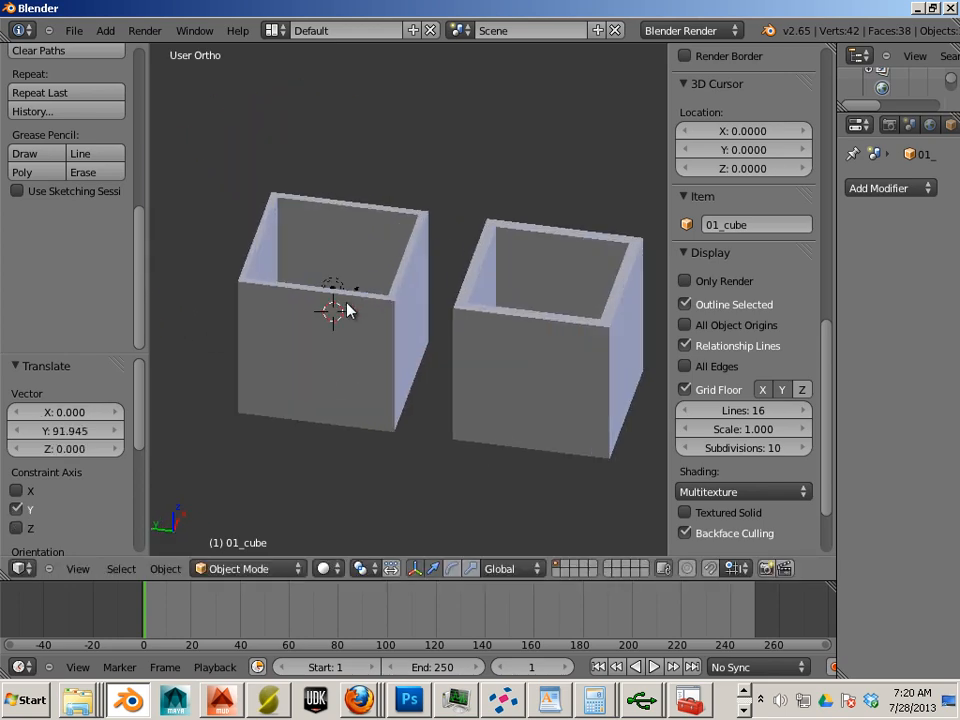
{"action": "middle_click_drag", "start_coordinate": [430, 331], "coordinate": [412, 358], "text": "shift"}
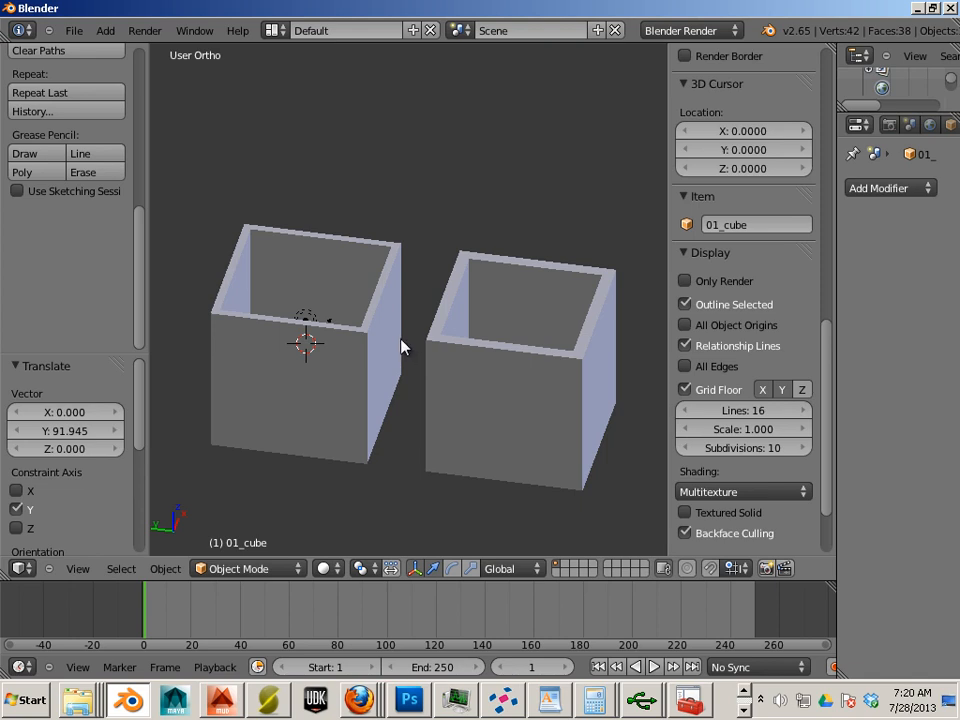
{"action": "scroll", "coordinate": [401, 345], "scroll_direction": "down", "scroll_amount": 2}
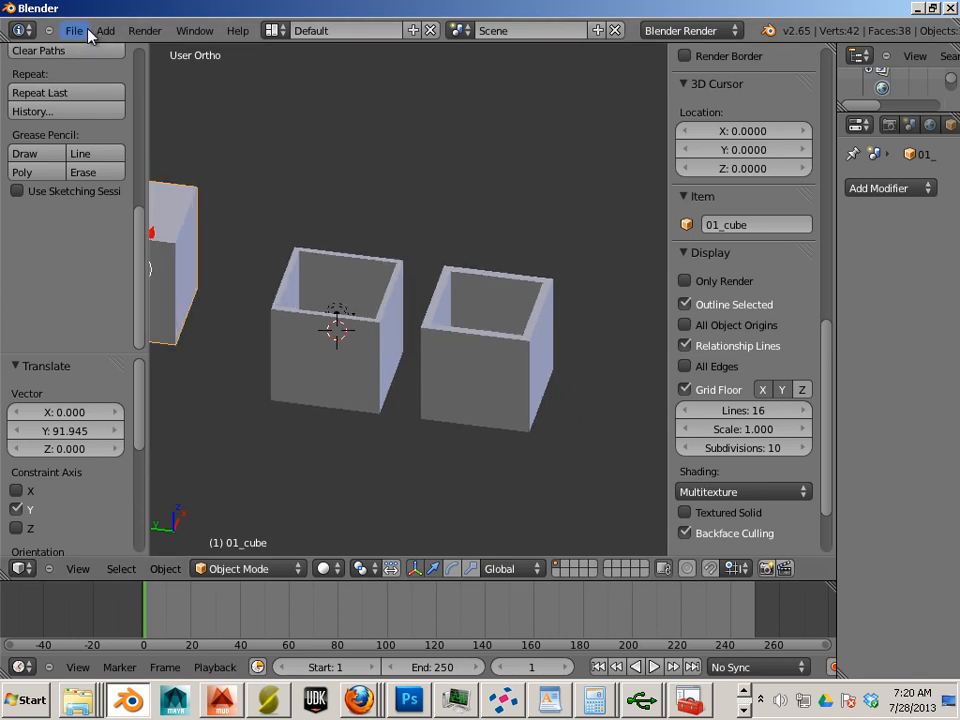